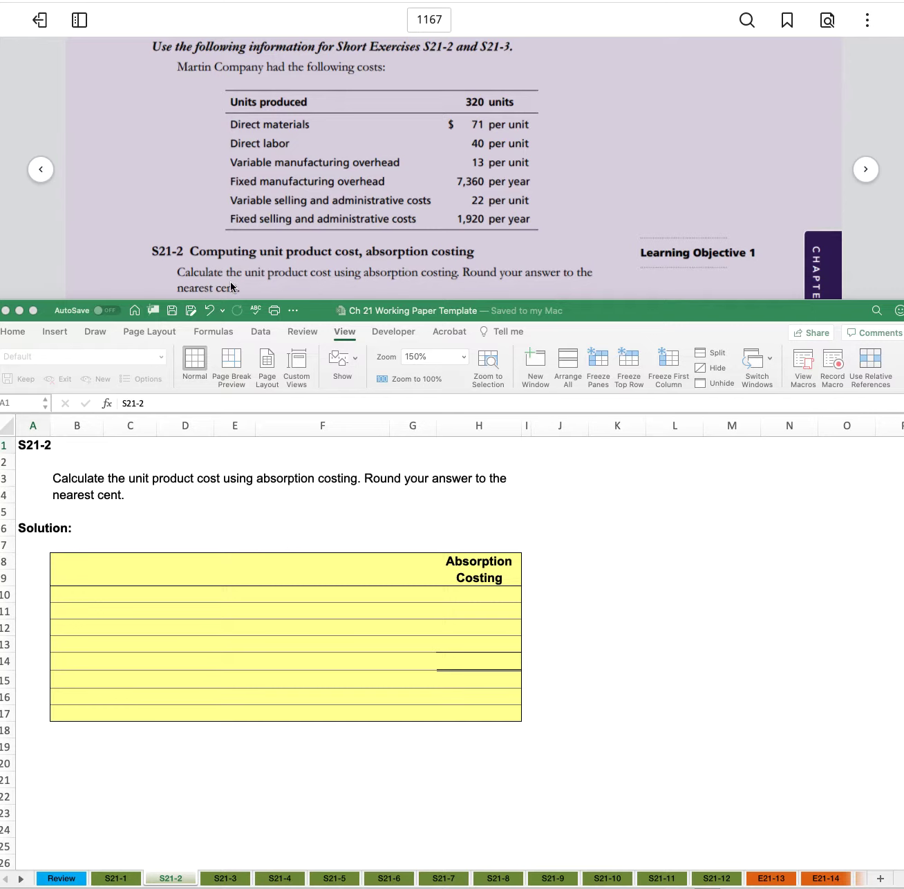
# - Label B10 and B11 of the S21-2 table DM and DL
pyautogui.scroll(-2, 277, 284)
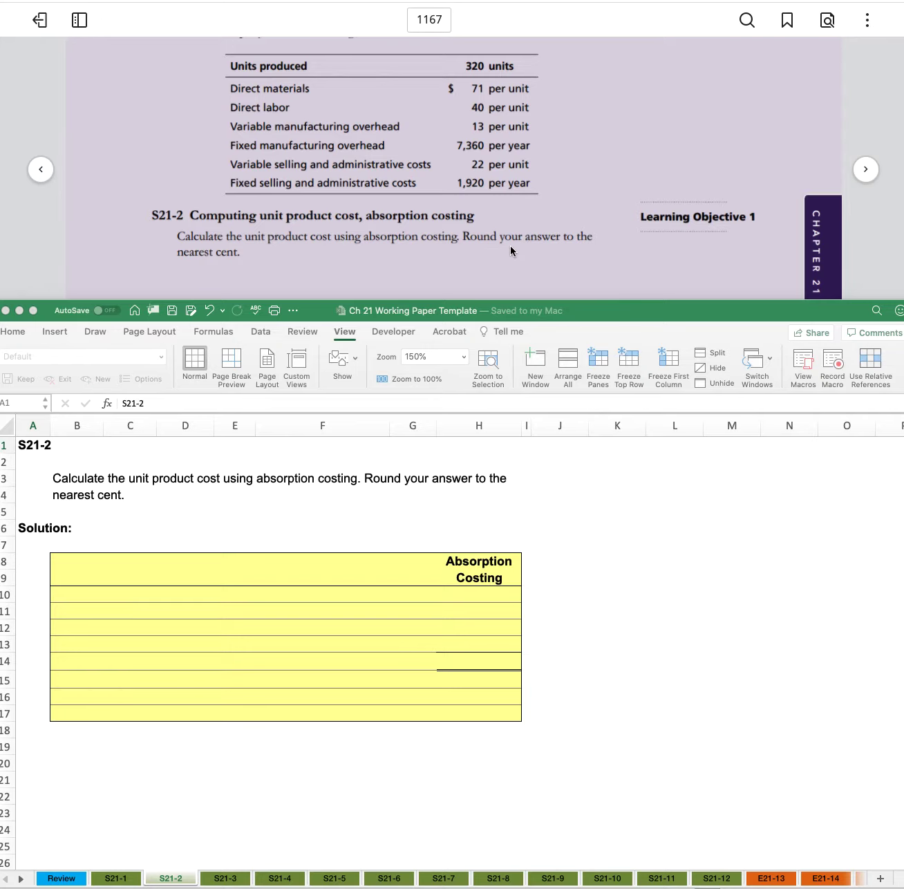
pyautogui.scroll(2, 345, 237)
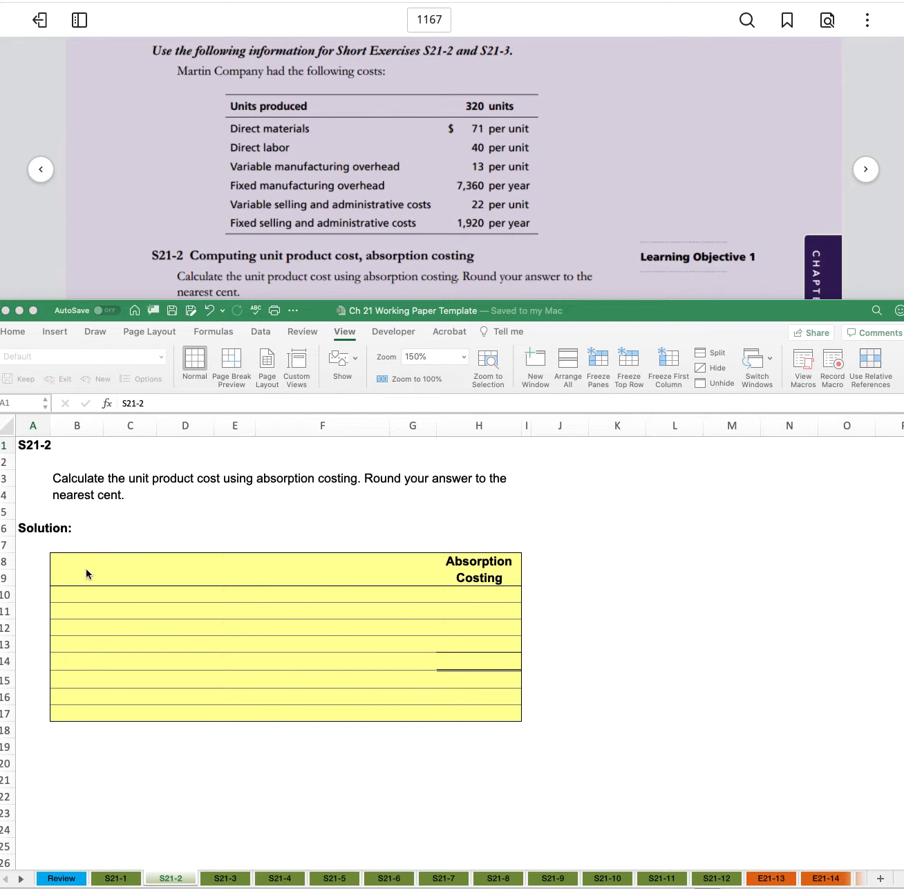
pyautogui.click(73, 590)
pyautogui.click(73, 592)
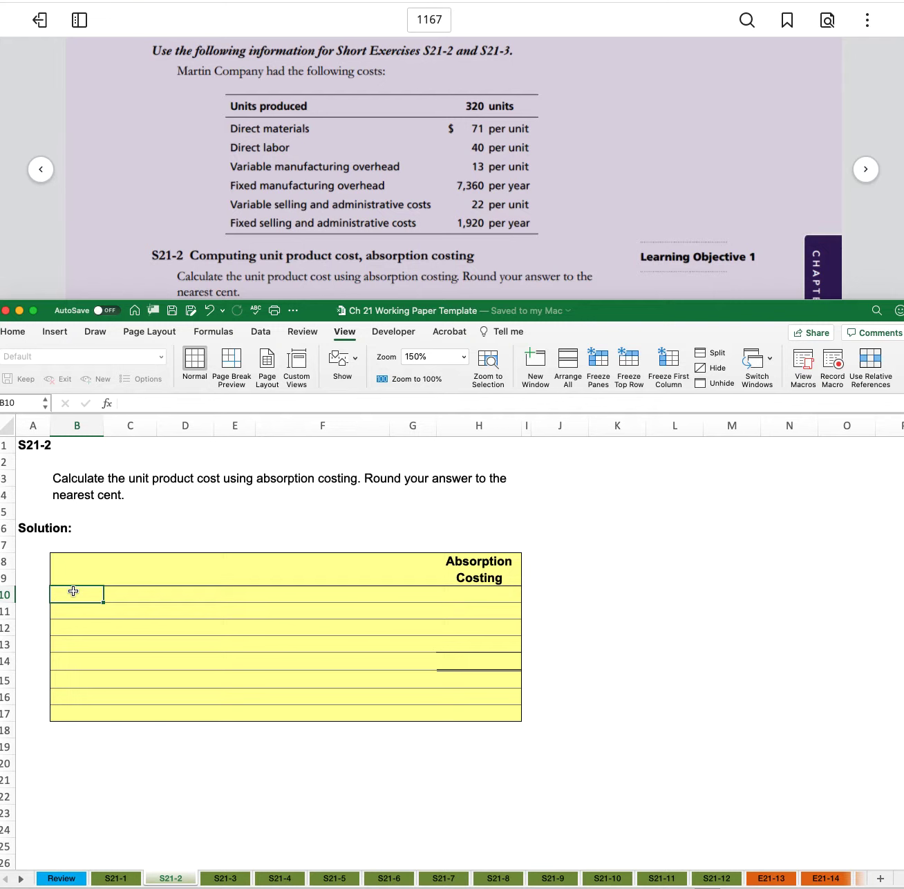
pyautogui.write('DM')
pyautogui.press('Return')
pyautogui.write('D')
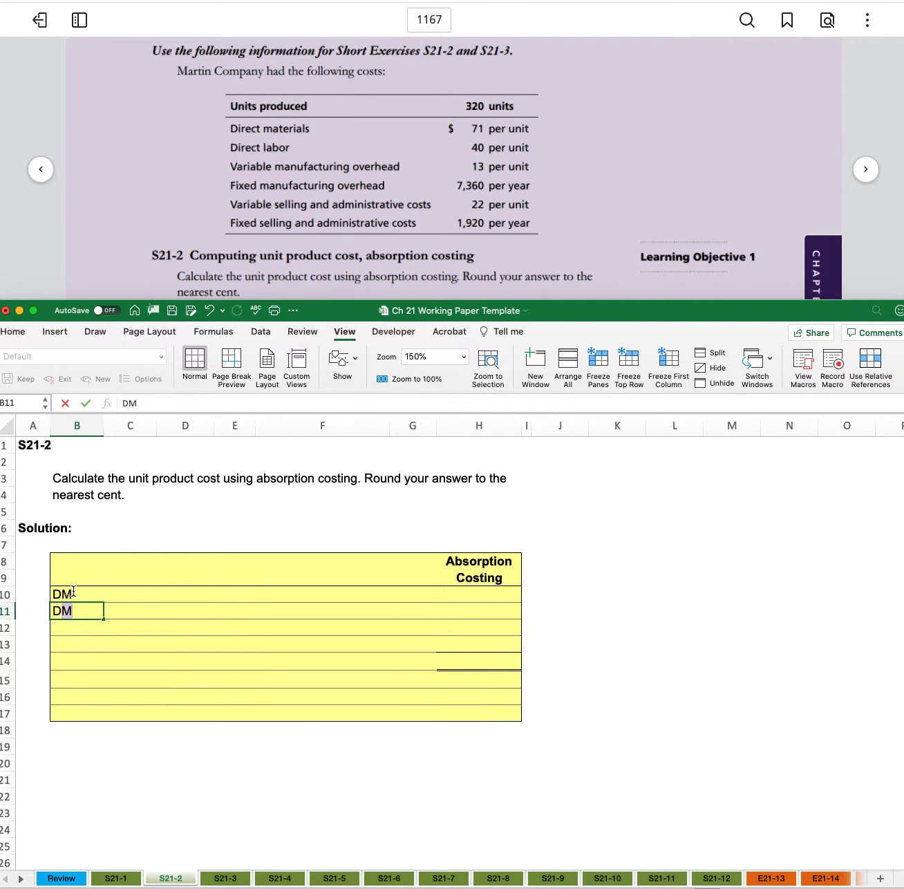
pyautogui.write('L')
pyautogui.press('Return')
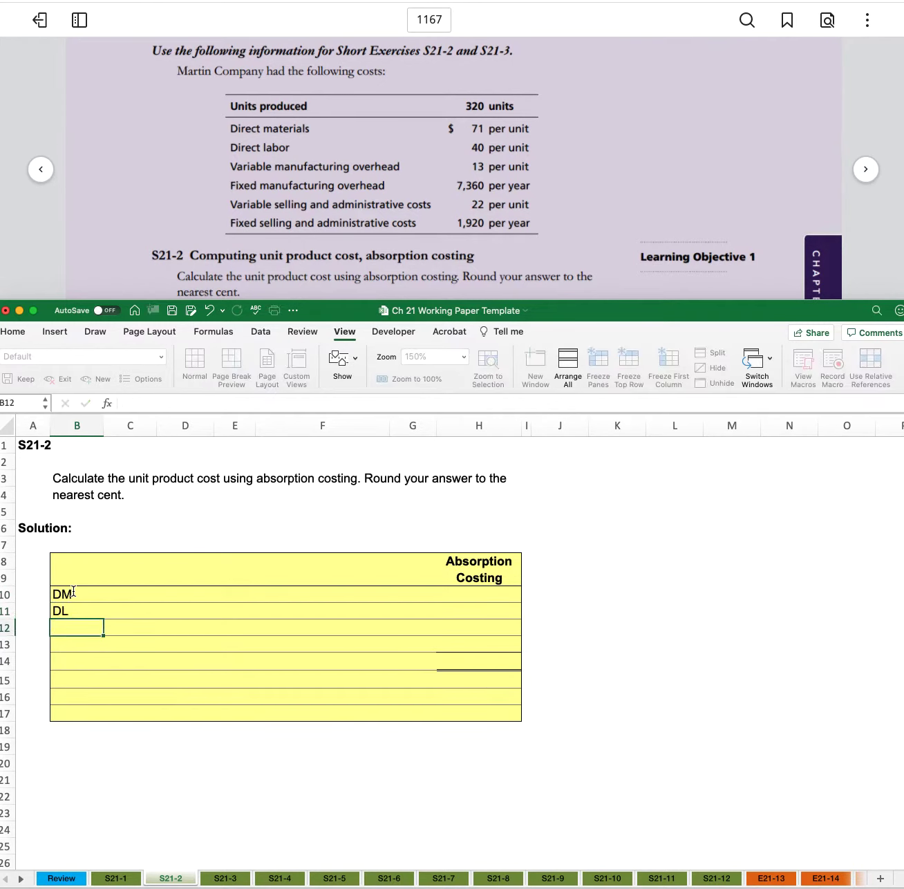
# - Add the V. MOH and F. MOH labels in B12 and B13
pyautogui.write('V')
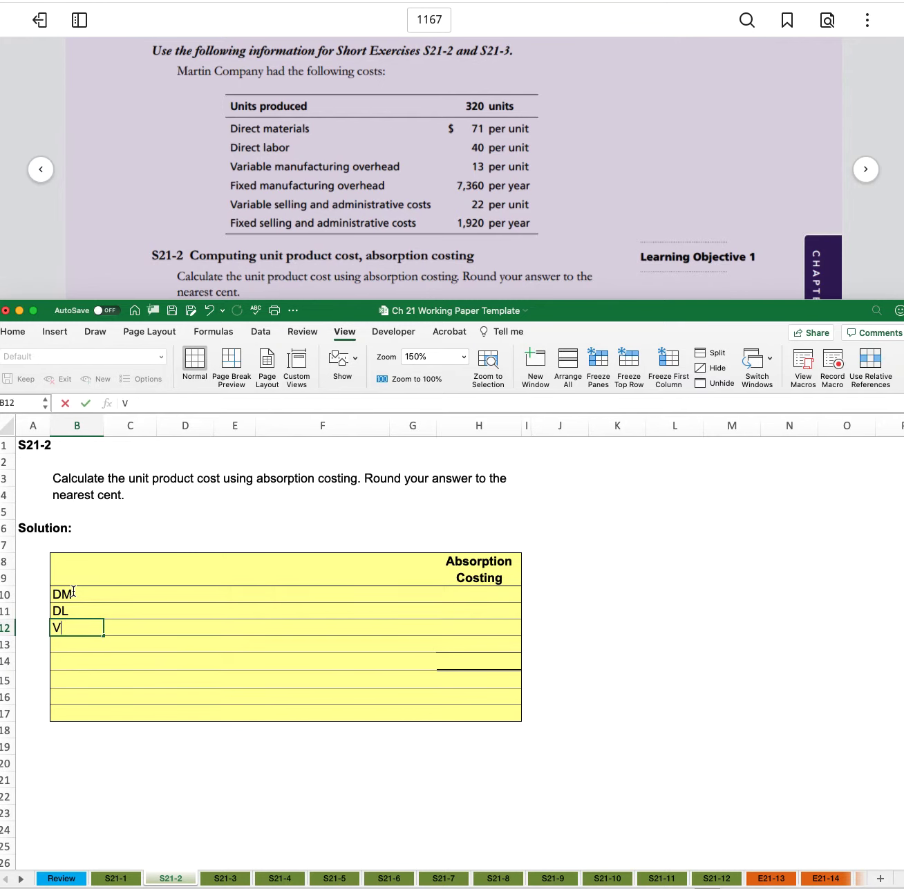
pyautogui.write('. MOH')
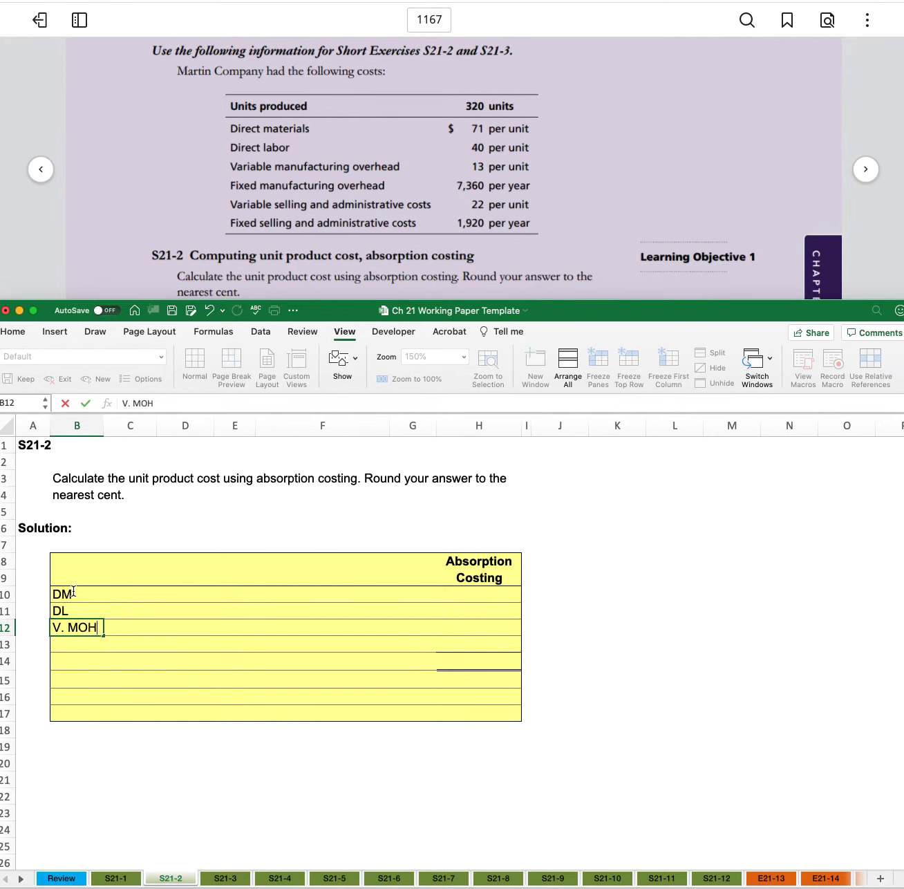
pyautogui.press('Return')
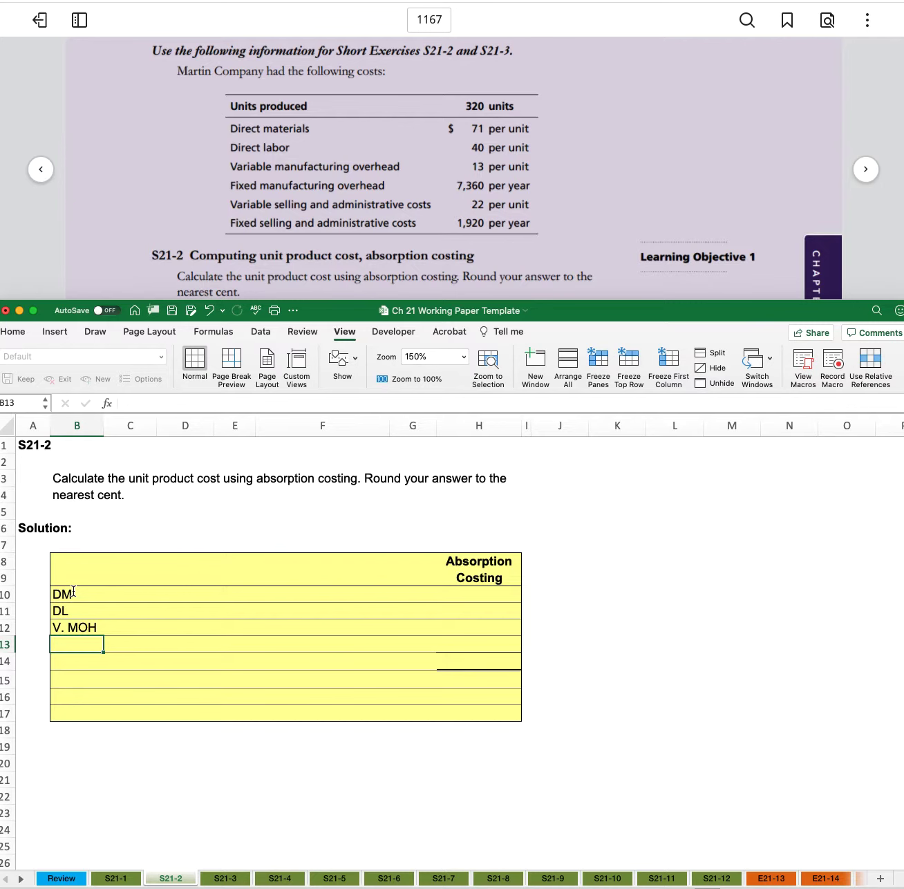
pyautogui.write('F. MOH')
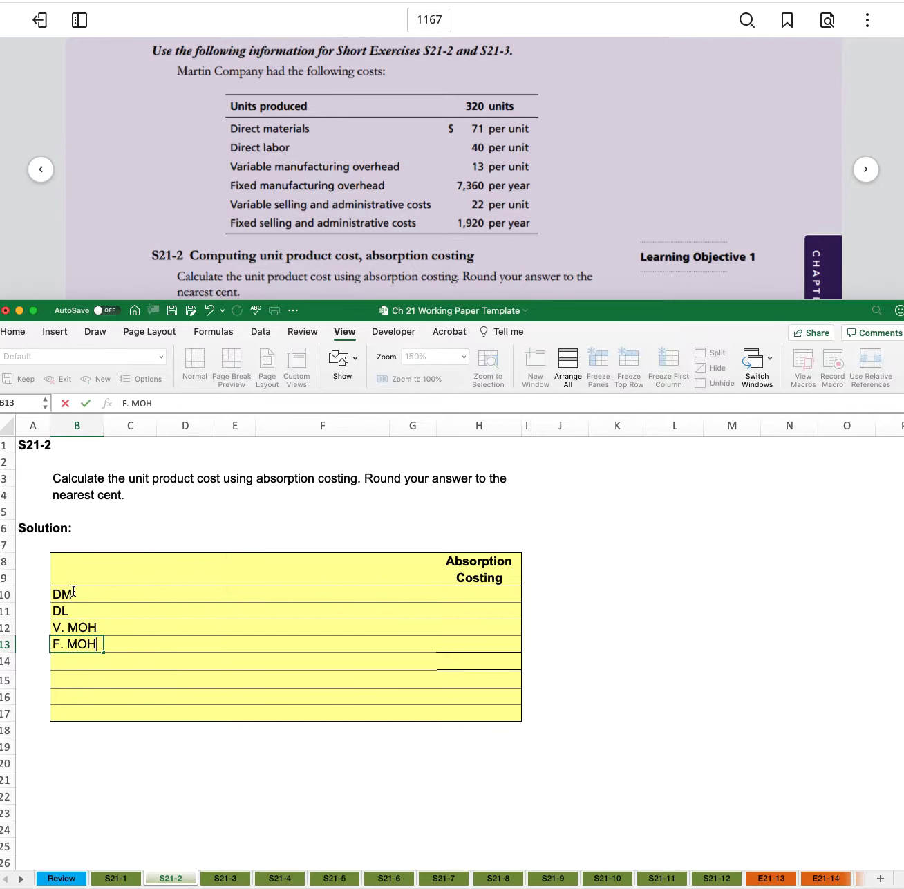
pyautogui.press('Return')
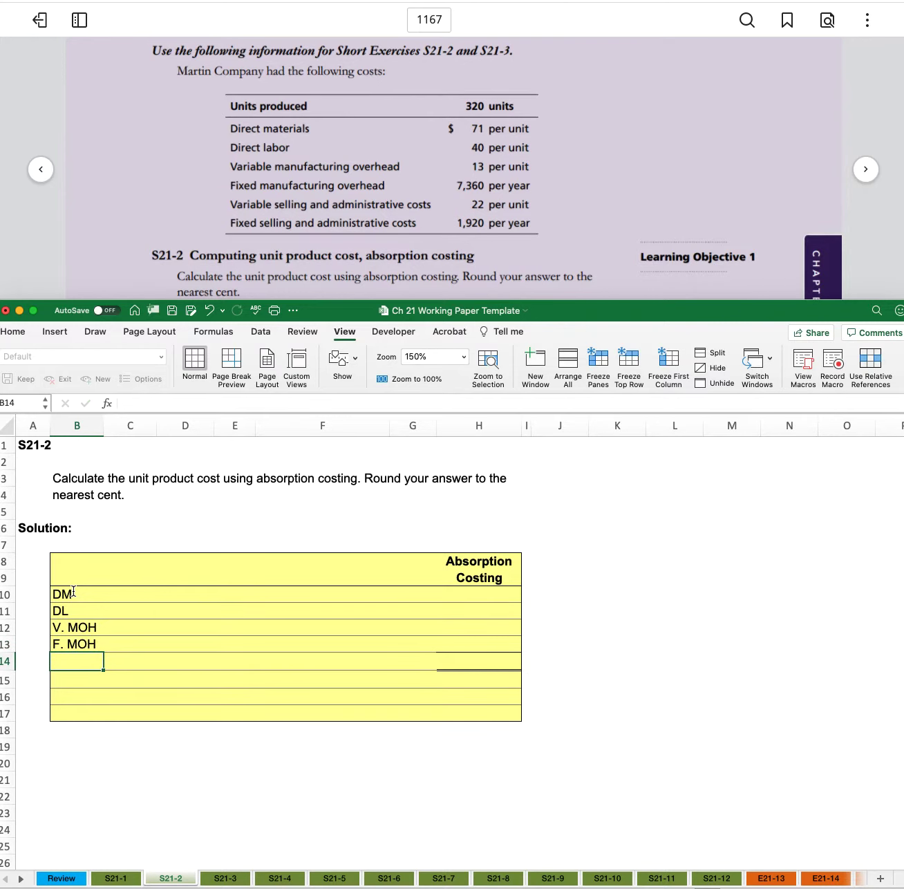
pyautogui.press('Up')
pyautogui.press('Up')
pyautogui.press('Up')
pyautogui.press('Up')
pyautogui.press('Right')
pyautogui.press('Right')
pyautogui.press('Right')
pyautogui.press('Right')
pyautogui.press('Right')
pyautogui.press('Right')
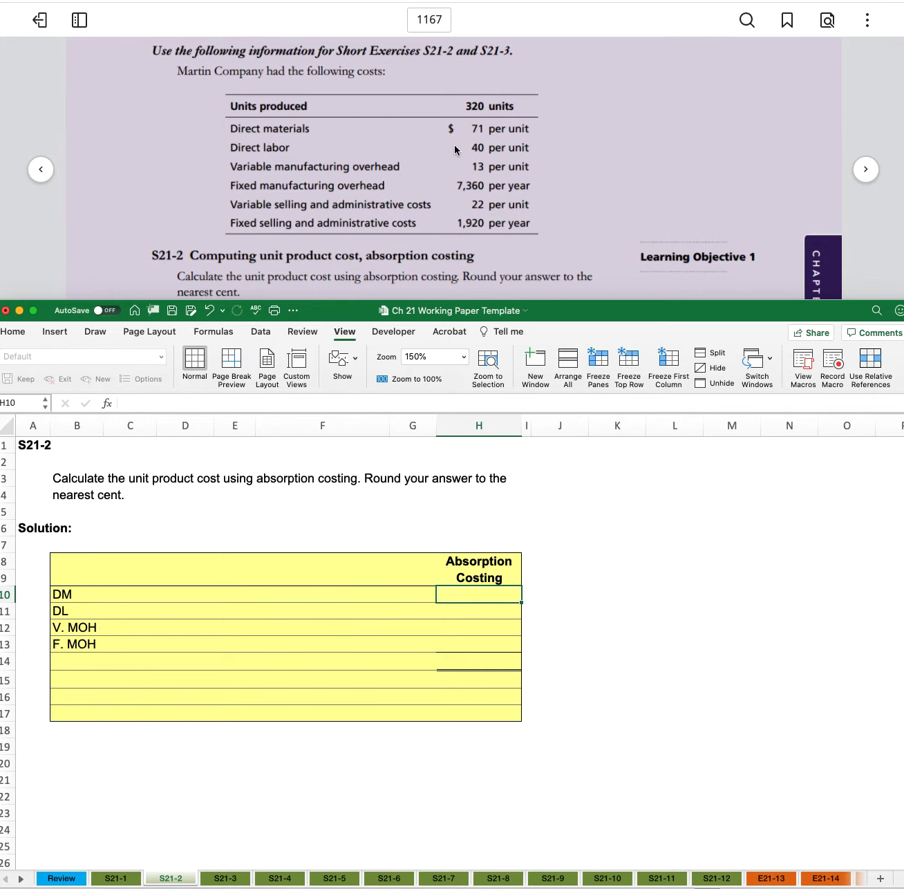
# - Enter an =71*320 total in the DM cost cell, then clear it
pyautogui.write('=')
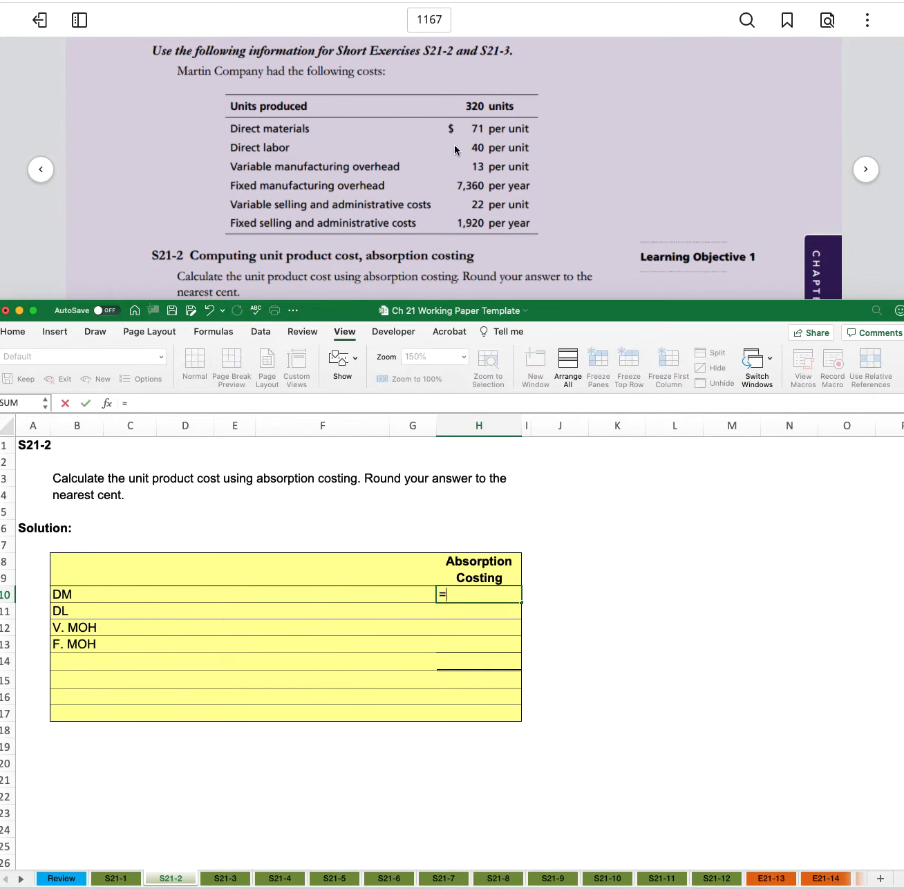
pyautogui.write('71*320')
pyautogui.press('Return')
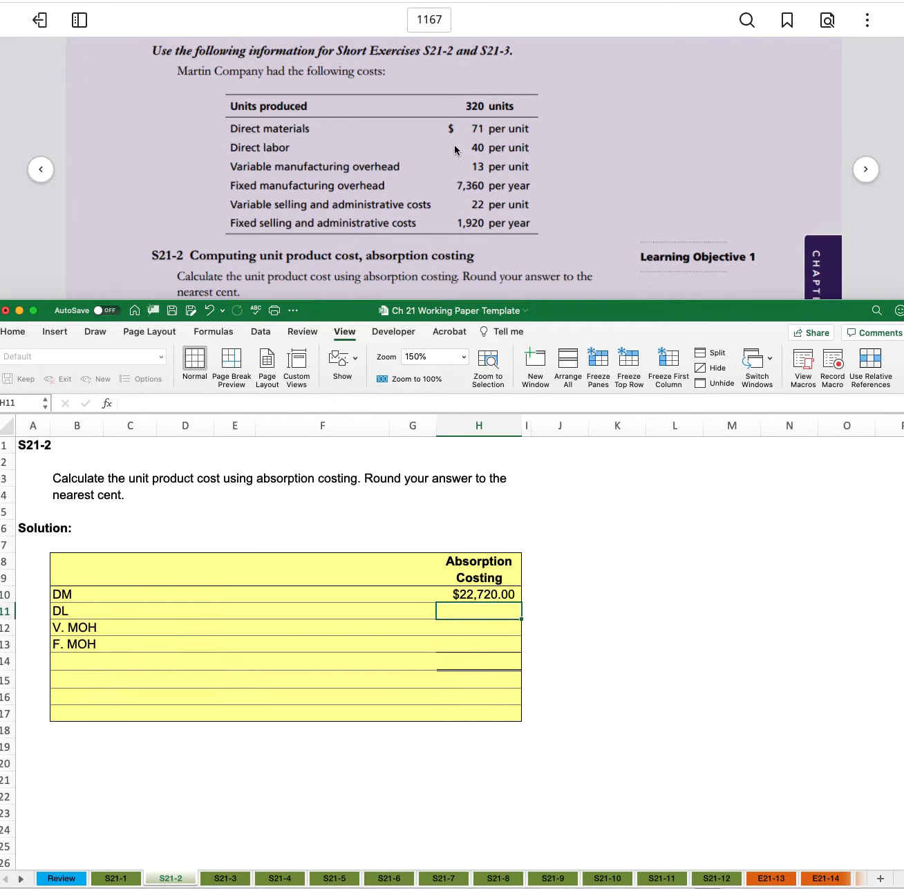
pyautogui.press('Up')
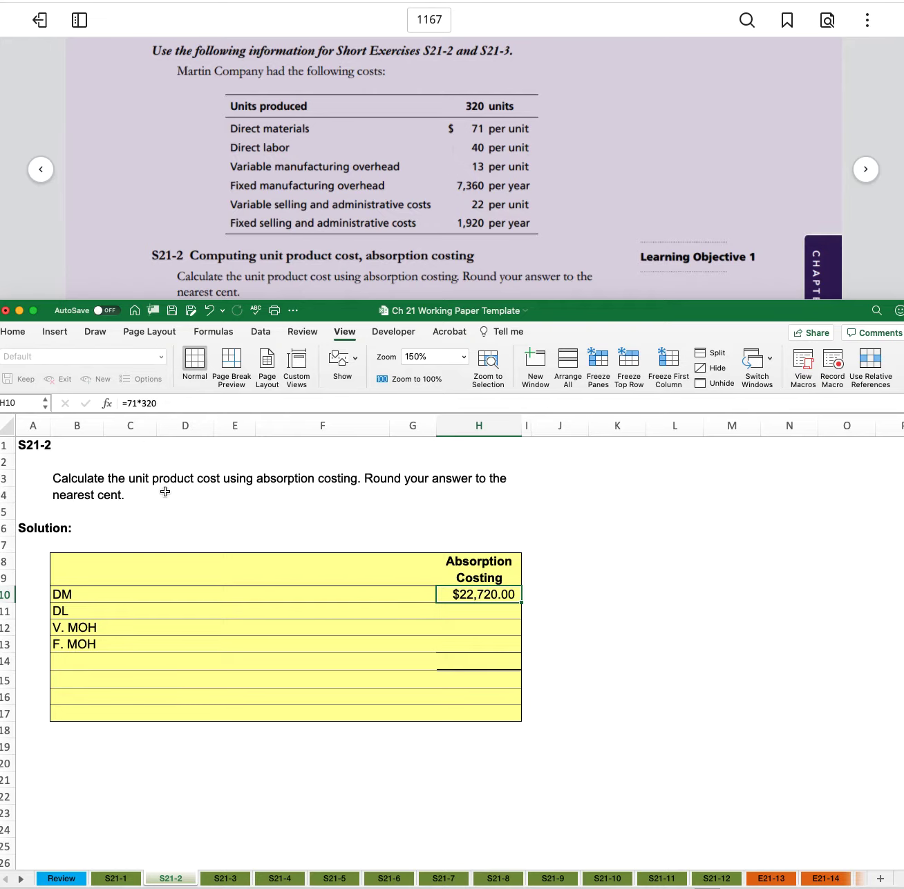
pyautogui.press('Delete')
# - Enter per-unit costs 71, 40 and 13 for DM, DL and V. MOH
pyautogui.write('71')
pyautogui.press('Return')
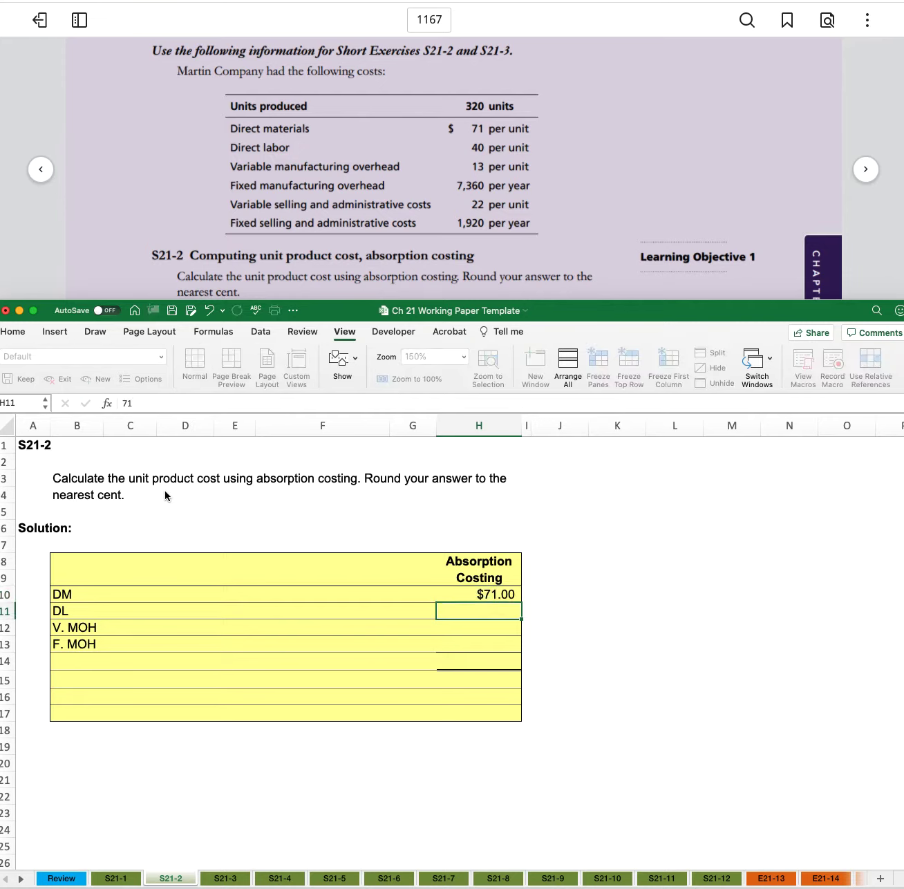
pyautogui.write('40')
pyautogui.press('Return')
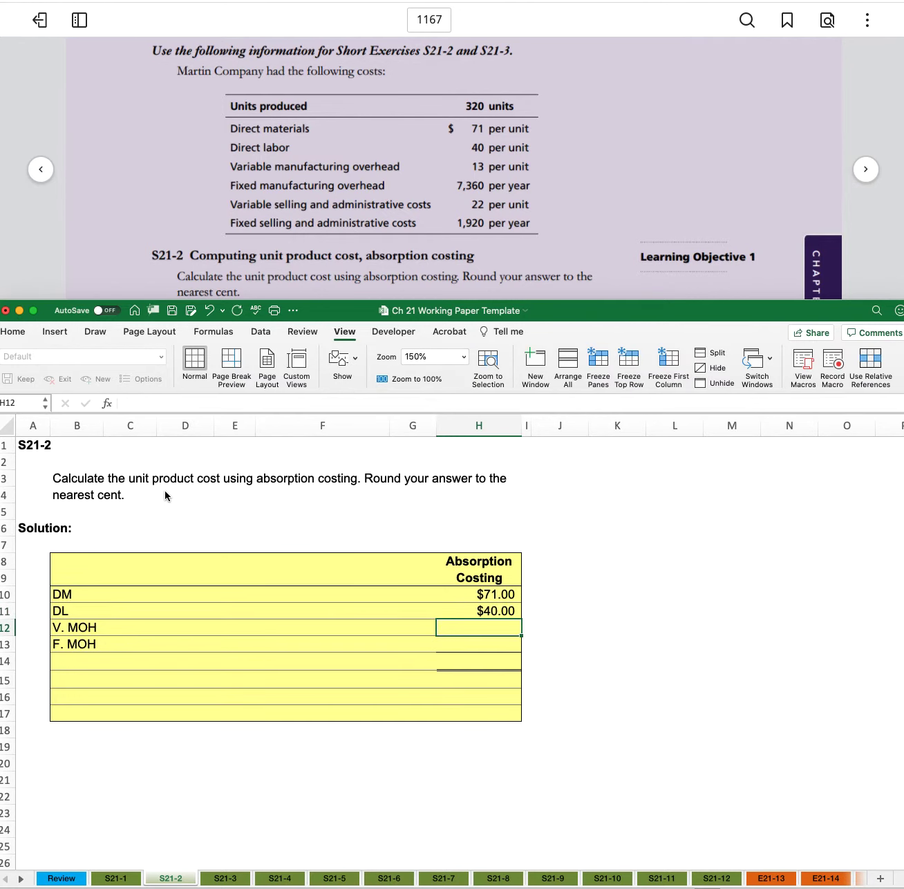
pyautogui.write('13')
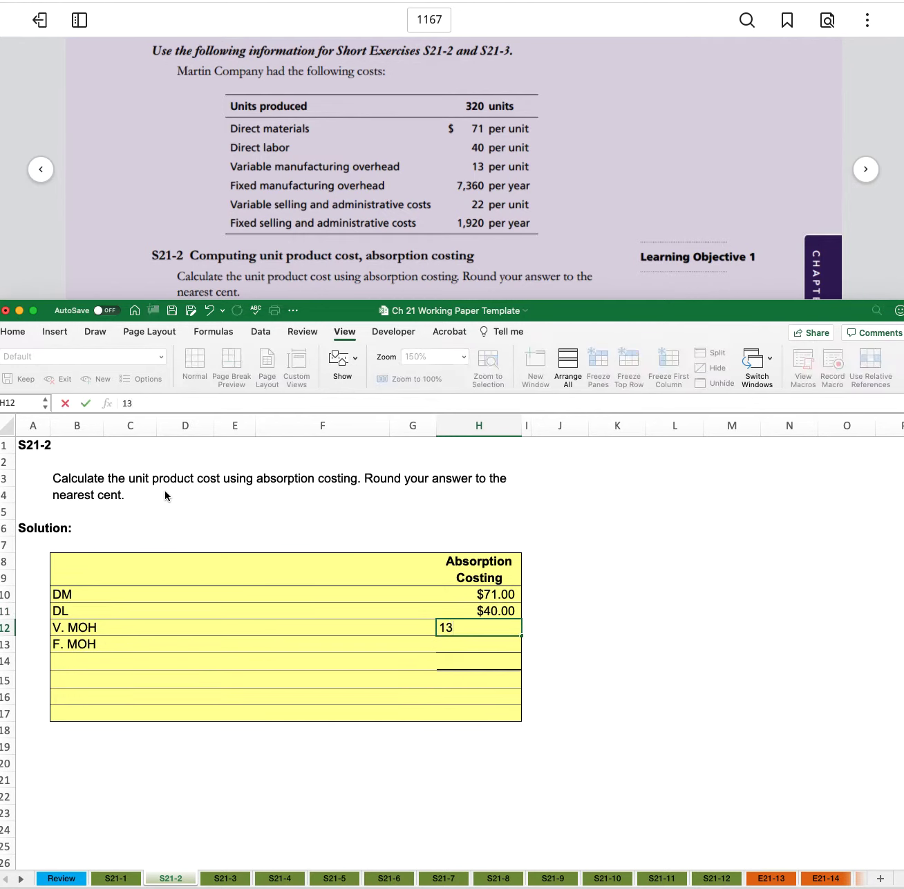
pyautogui.press('Return')
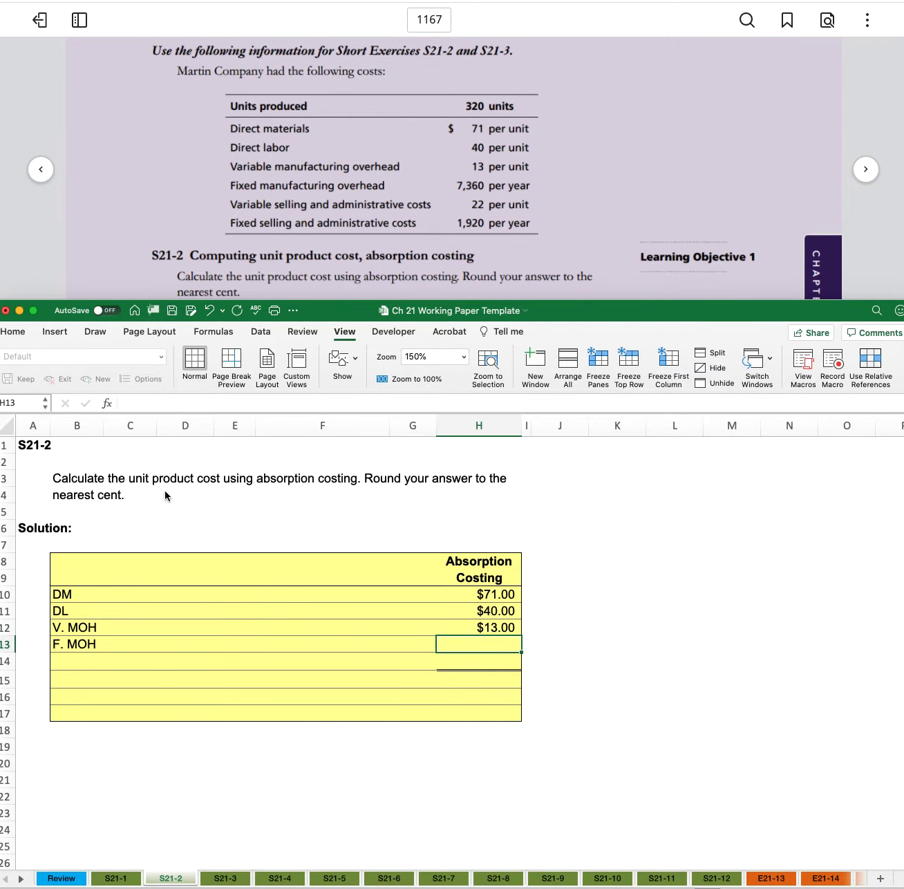
pyautogui.press('Left')
pyautogui.press('Left')
pyautogui.press('Left')
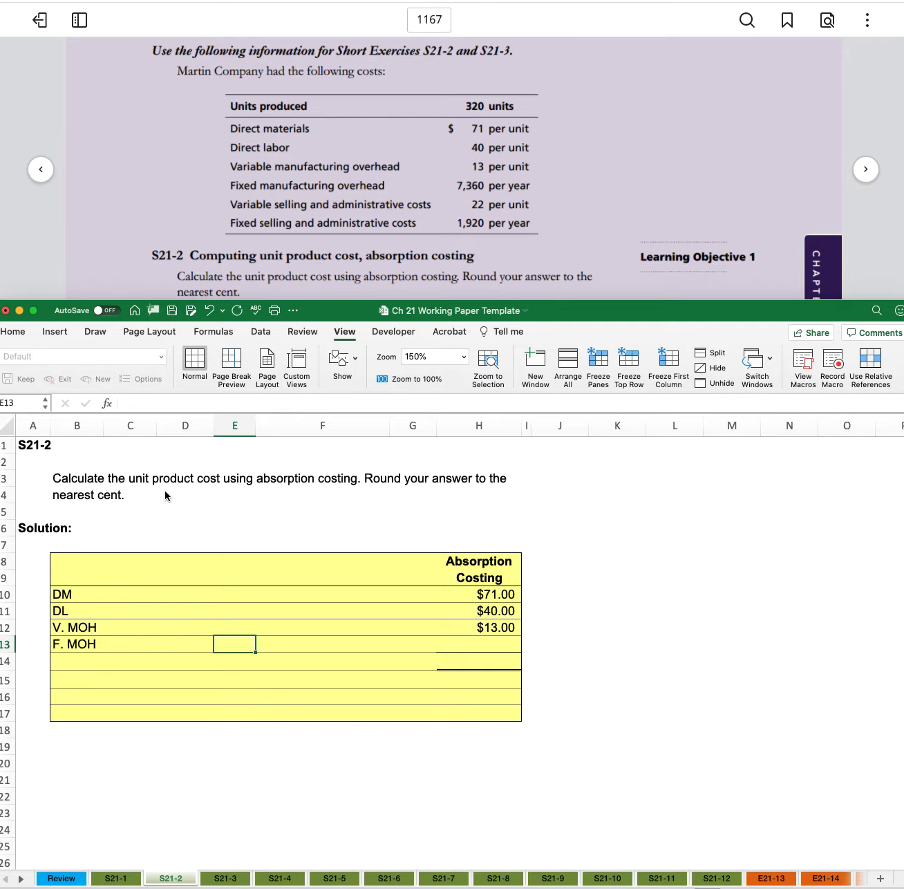
pyautogui.press('Right')
pyautogui.press('Right')
pyautogui.press('Right')
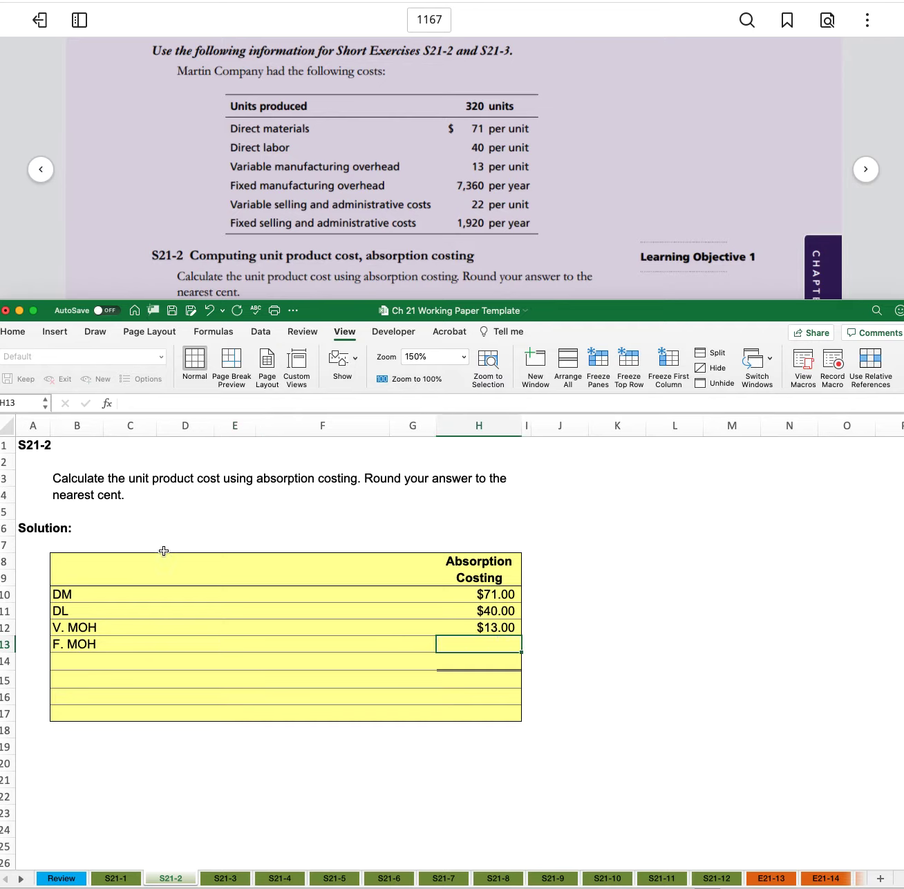
# - Set the F. MOH per-unit cost to =7360/320, giving $23.00
pyautogui.click(241, 646)
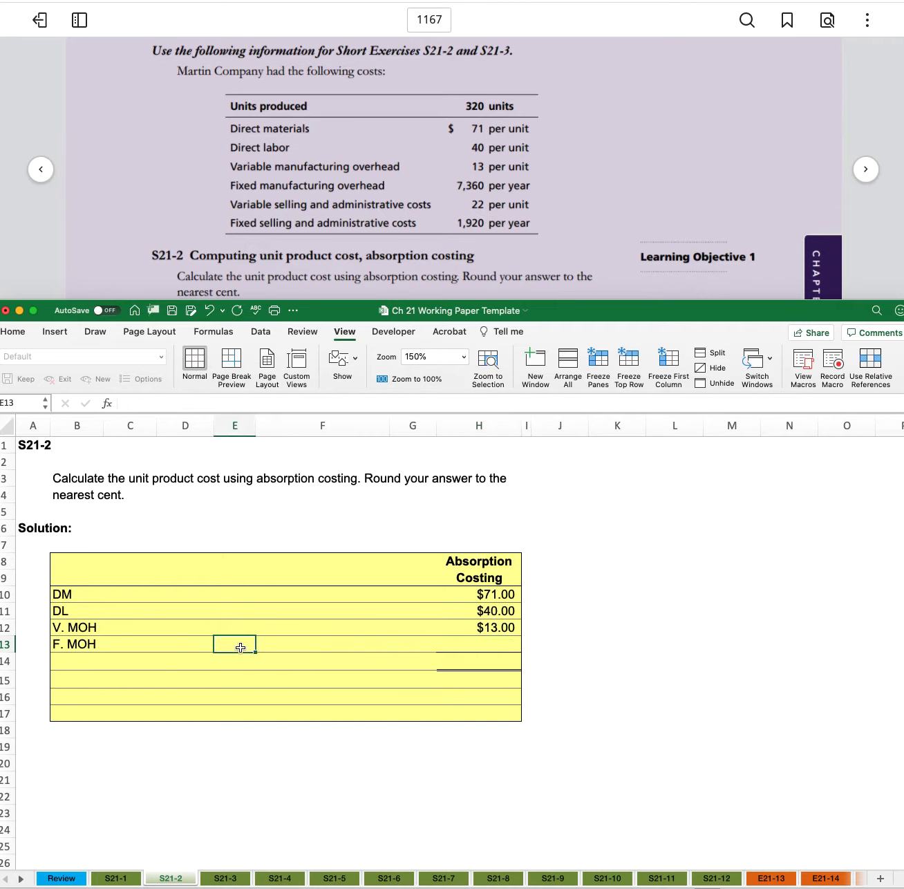
pyautogui.press('Right')
pyautogui.press('Right')
pyautogui.press('Right')
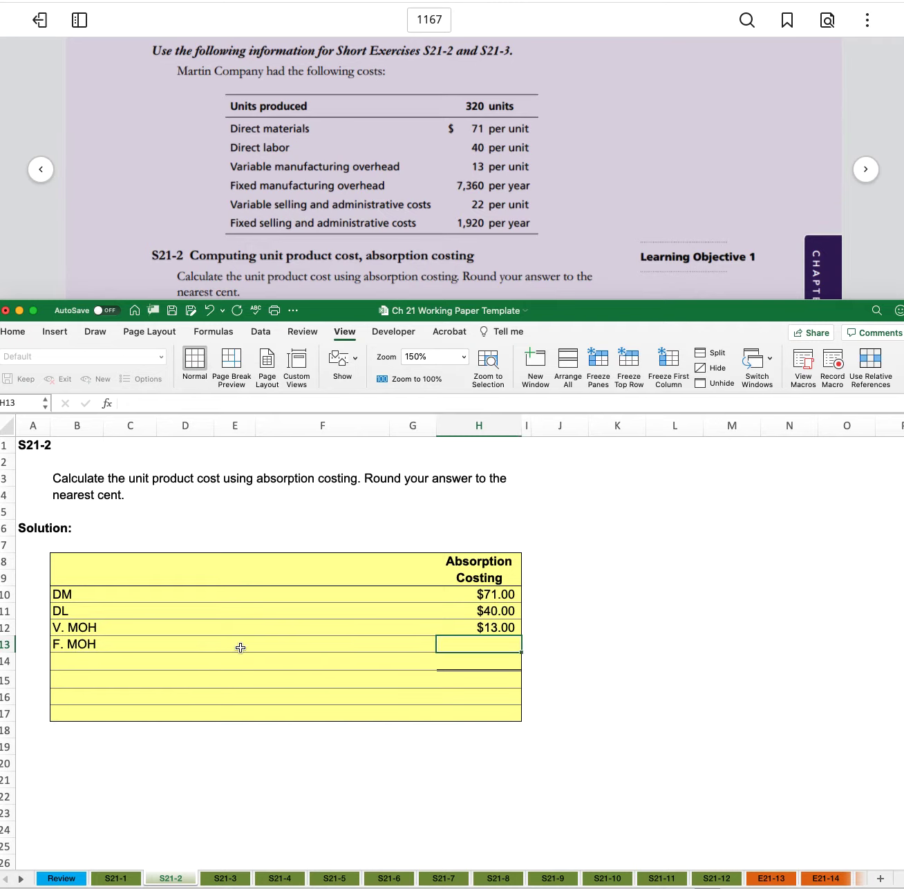
pyautogui.write('=7360')
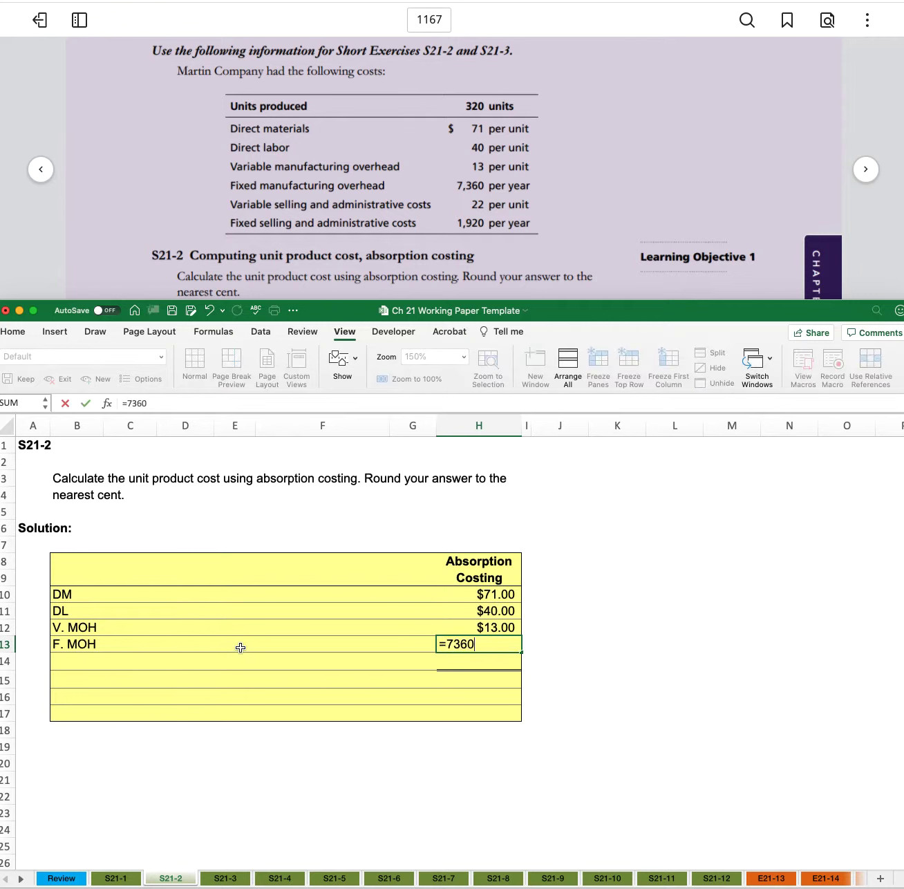
pyautogui.write('/320')
pyautogui.press('Return')
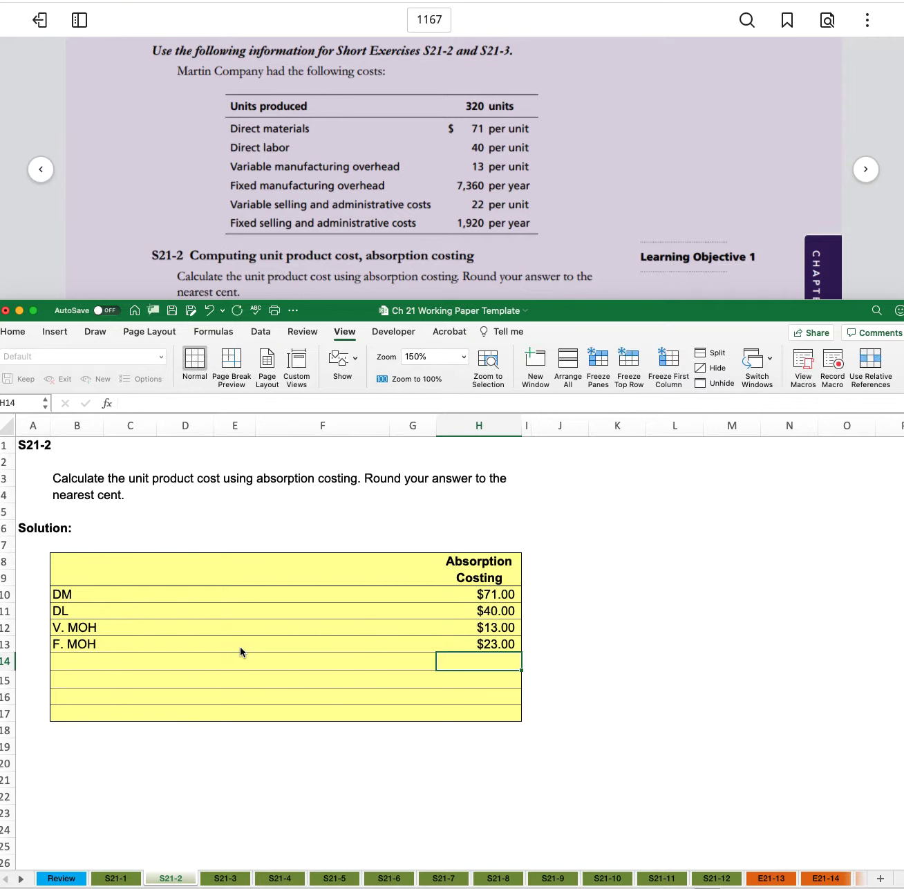
# - Sum the four costs to $147.00 and label the row 'Total Product Cost per Unit'
pyautogui.write('=sum(')
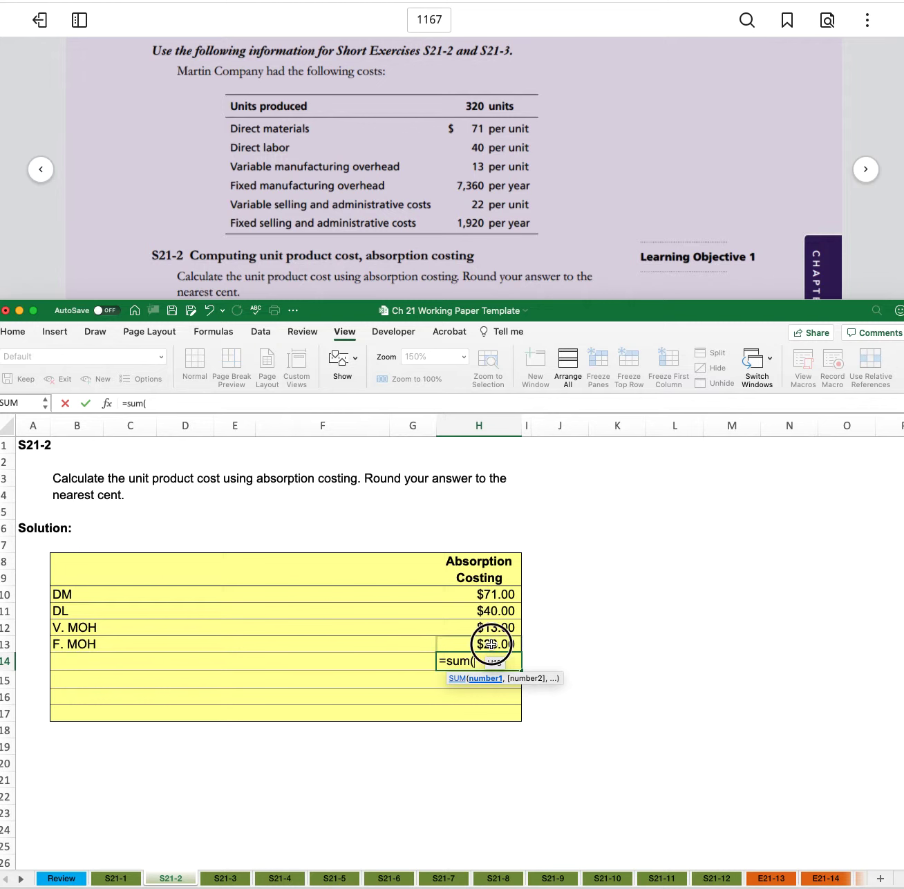
pyautogui.moveTo(490, 642); pyautogui.dragTo(492, 593)
pyautogui.press('Return')
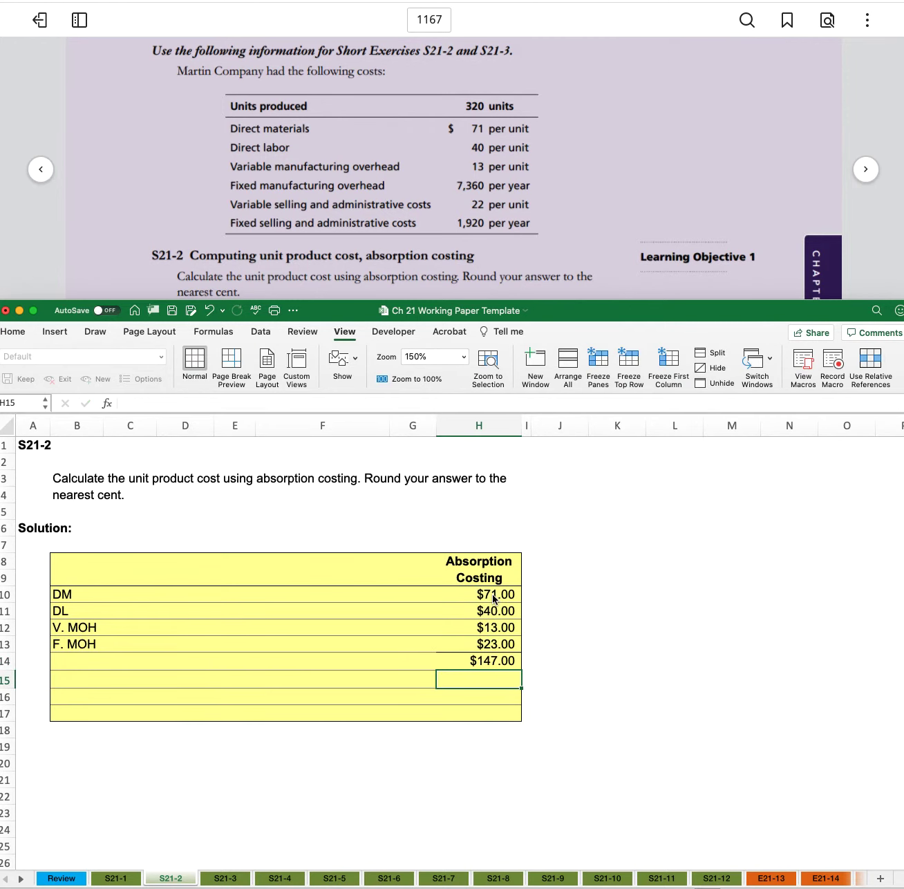
pyautogui.press('Up')
pyautogui.press('Left')
pyautogui.press('Left')
pyautogui.press('Left')
pyautogui.press('Left')
pyautogui.press('Left')
pyautogui.press('Left')
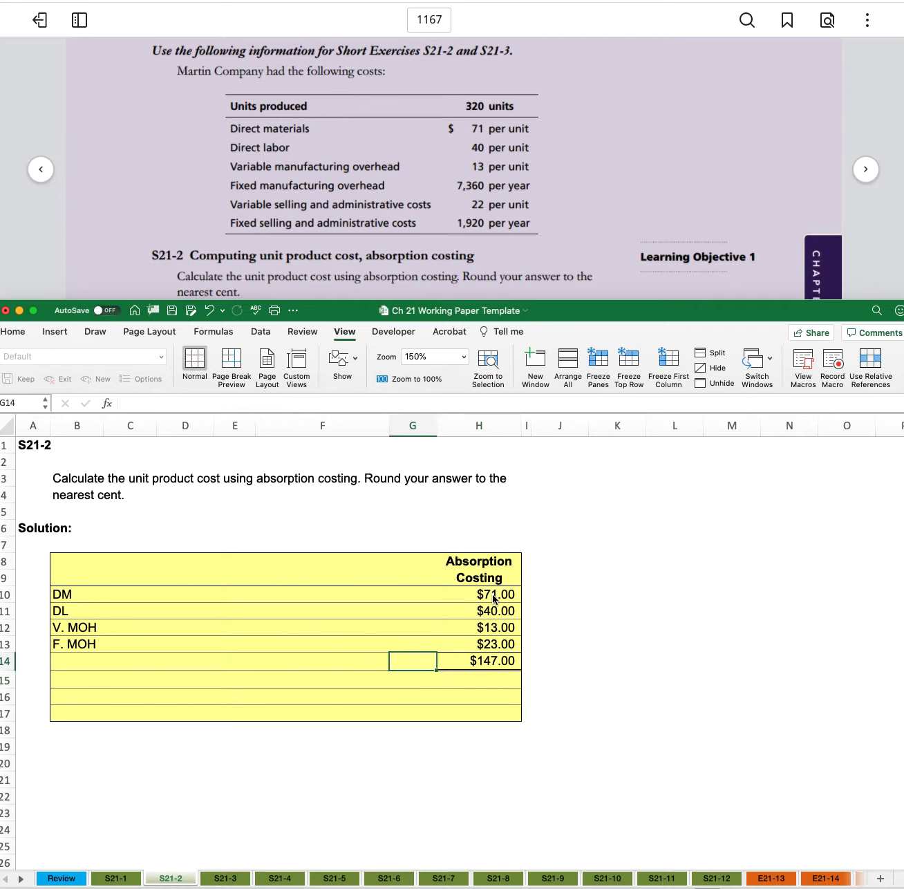
pyautogui.write('Total')
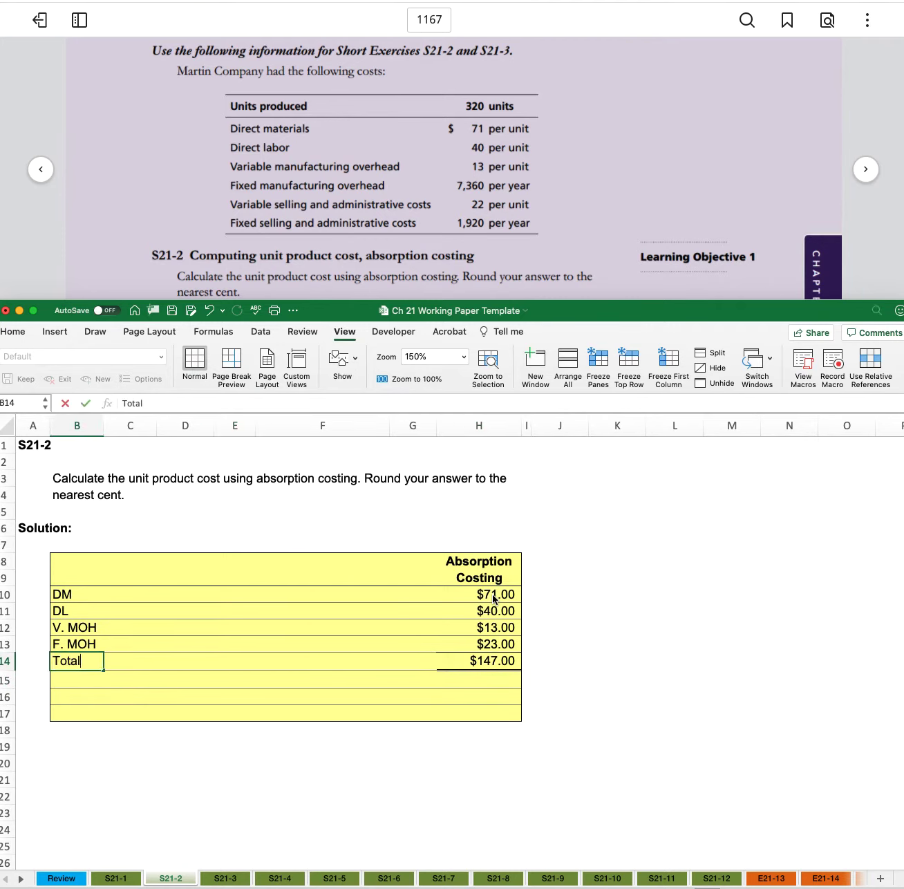
pyautogui.write(' Product Cost')
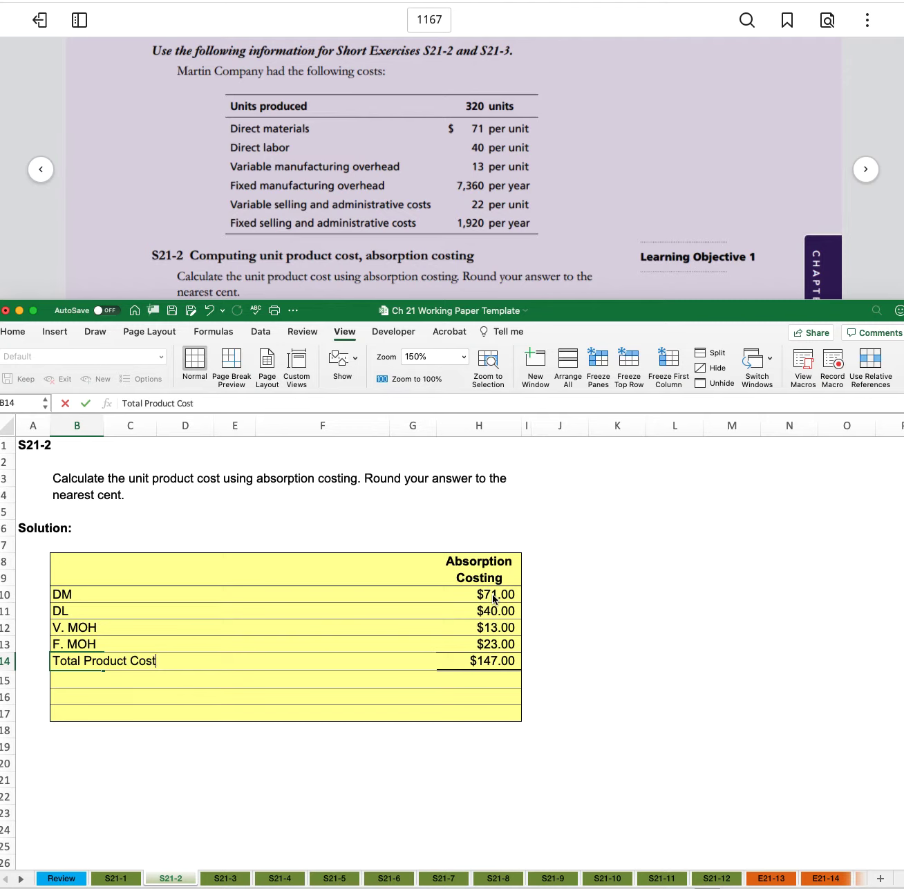
pyautogui.write(' per Unit')
pyautogui.press('Return')
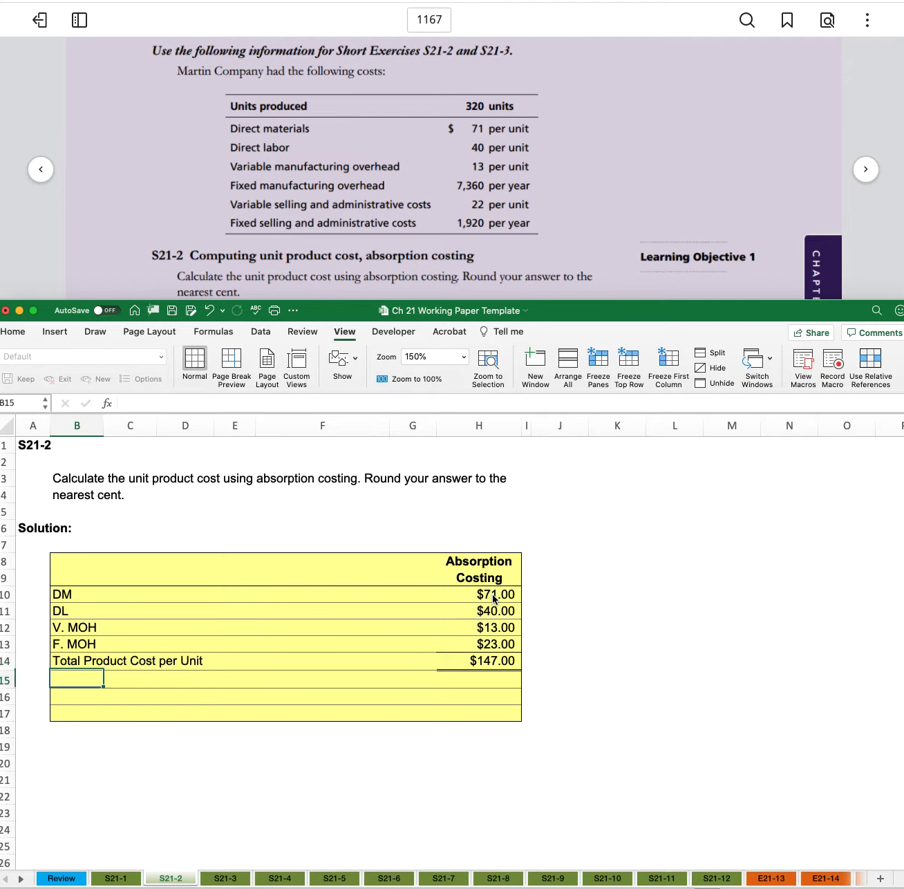
pyautogui.click(734, 192)
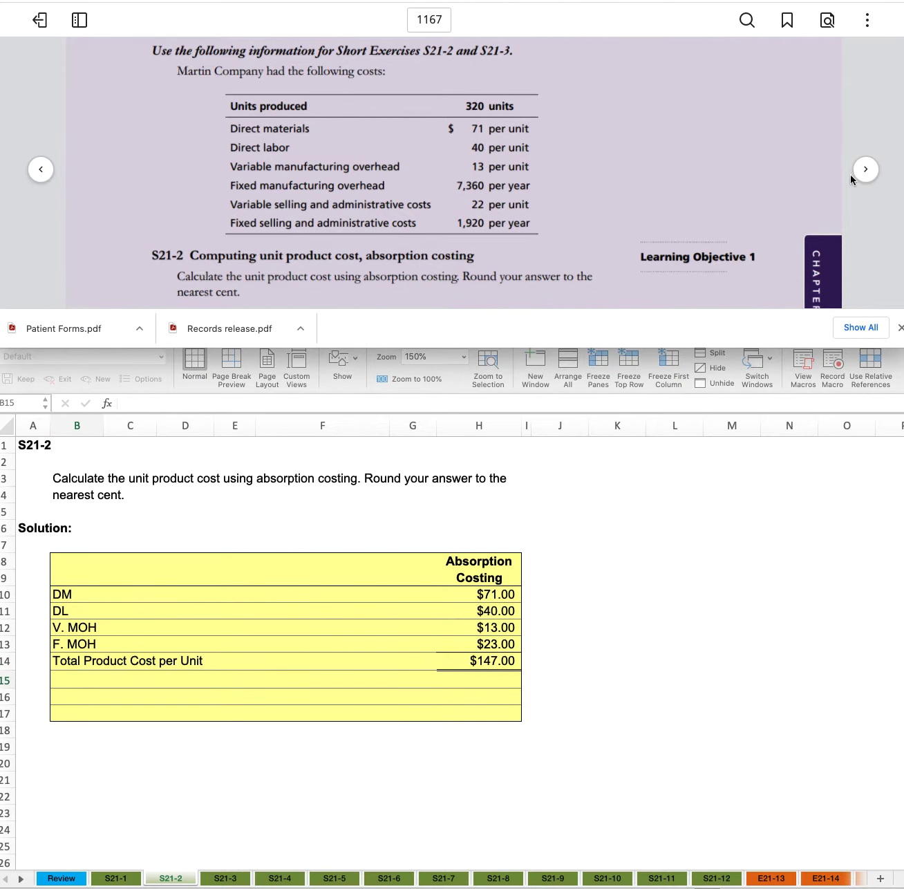
pyautogui.click(866, 170)
# - Switch to the S21-3 sheet and bring up Martin Company's cost data in the textbook
pyautogui.click(218, 878)
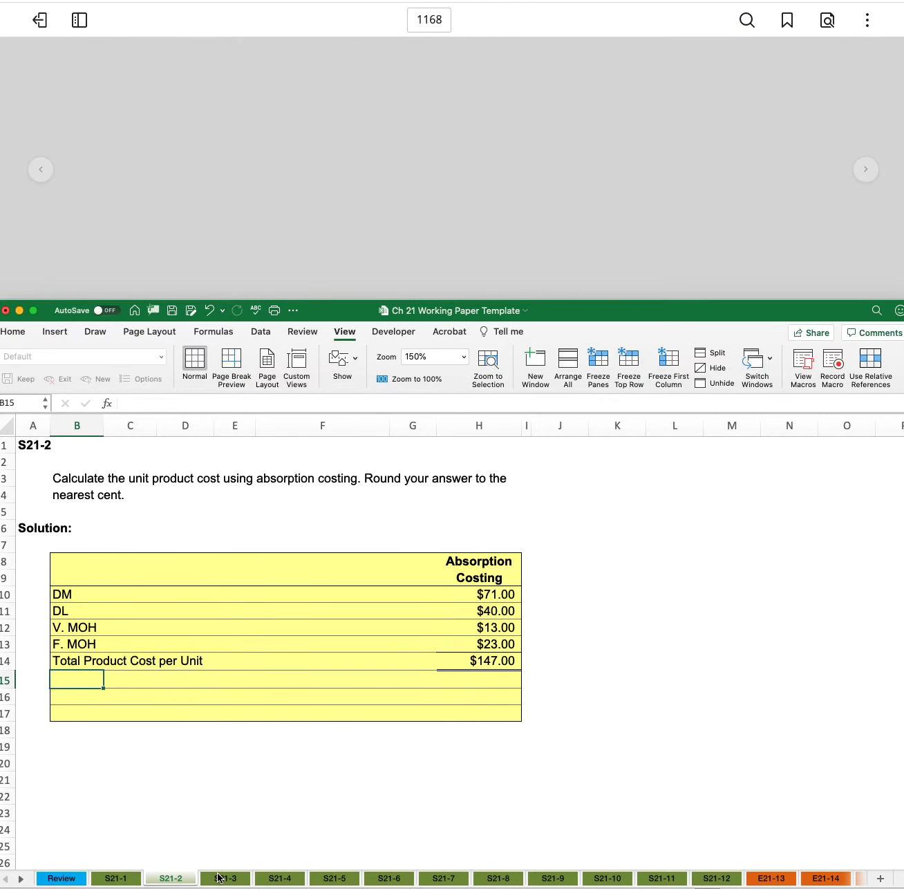
pyautogui.click(219, 878)
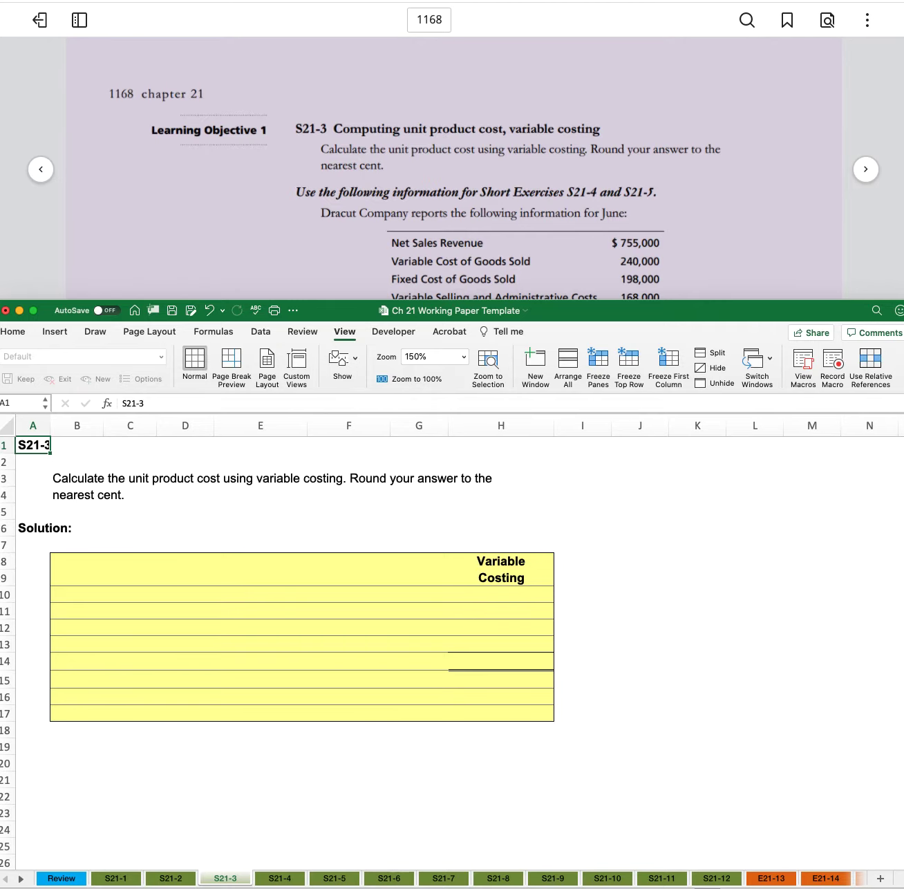
pyautogui.click(43, 173)
pyautogui.click(42, 172)
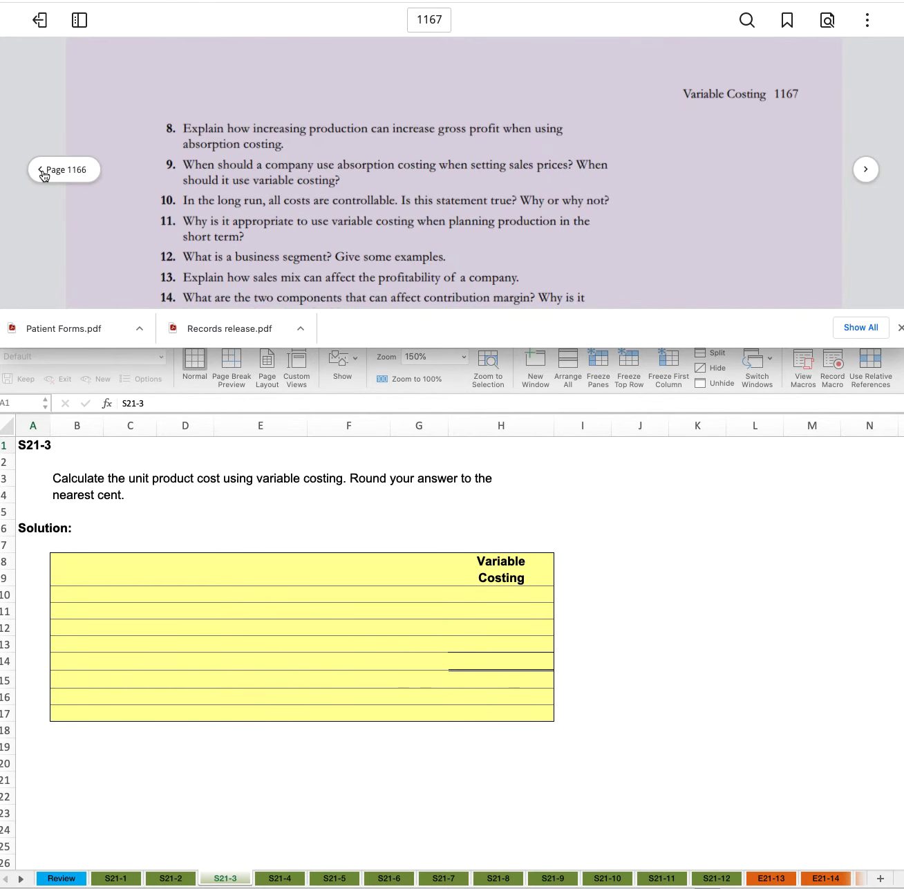
pyautogui.scroll(-15, 186, 184)
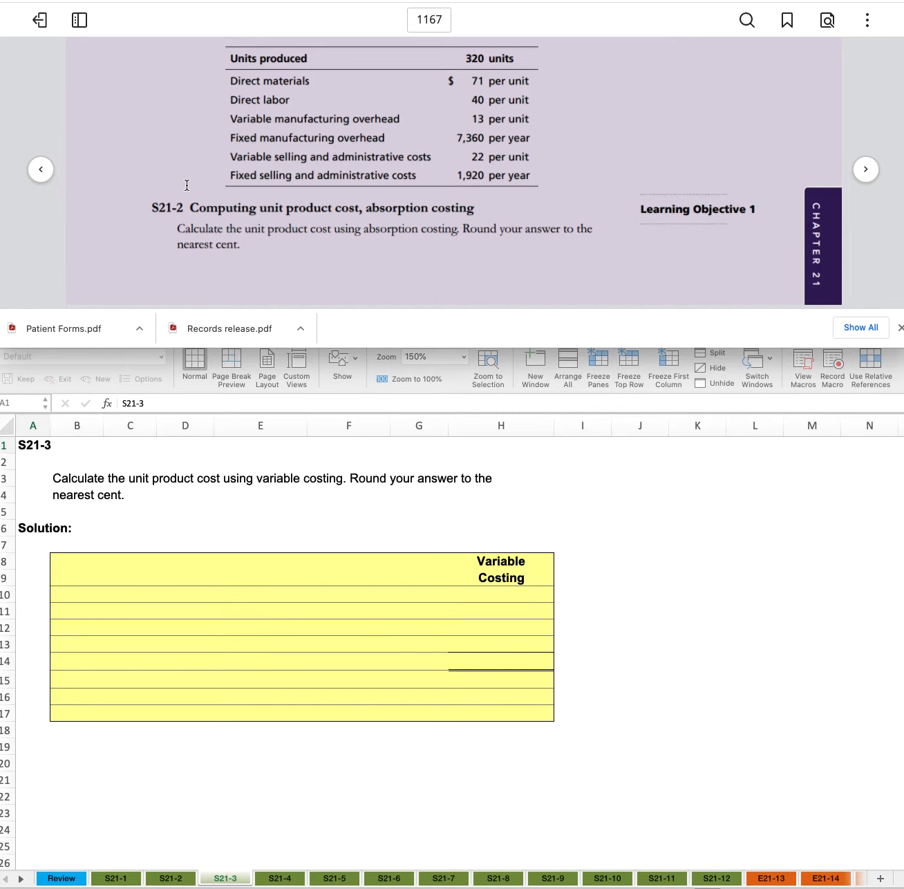
pyautogui.scroll(3, 186, 184)
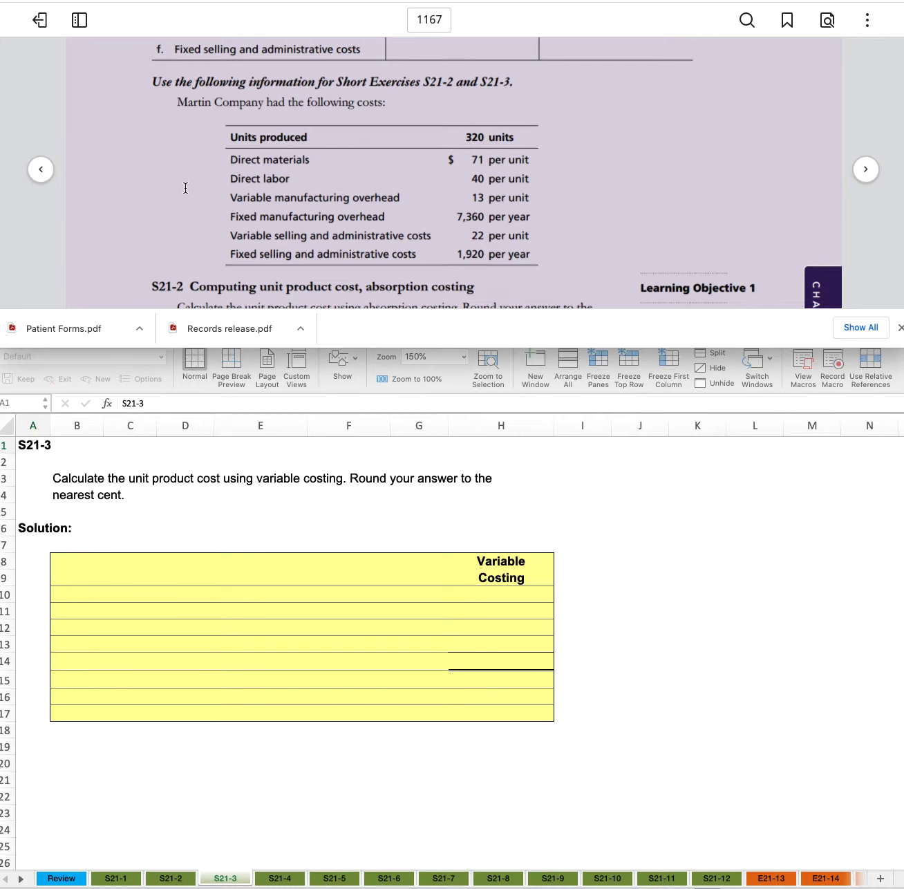
# - Label B10 and B11 of the S21-3 table DM and DL
pyautogui.click(63, 598)
pyautogui.click(63, 597)
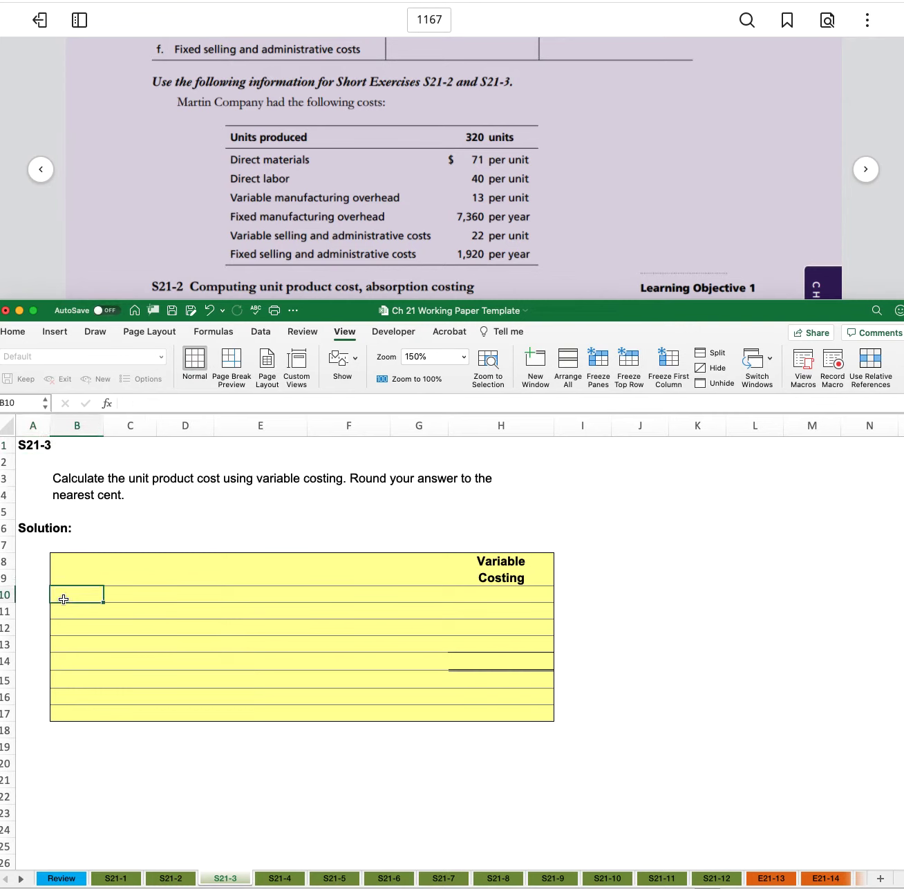
pyautogui.write('MD')
pyautogui.press('BackSpace')
pyautogui.press('BackSpace')
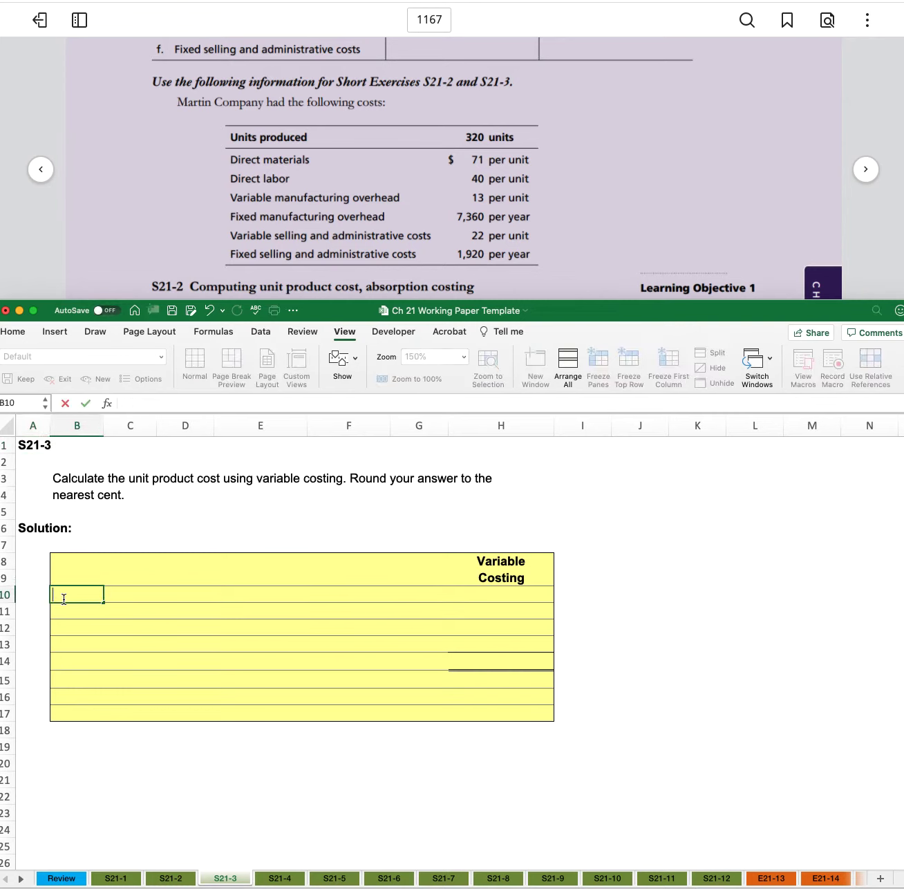
pyautogui.write('DM')
pyautogui.press('Return')
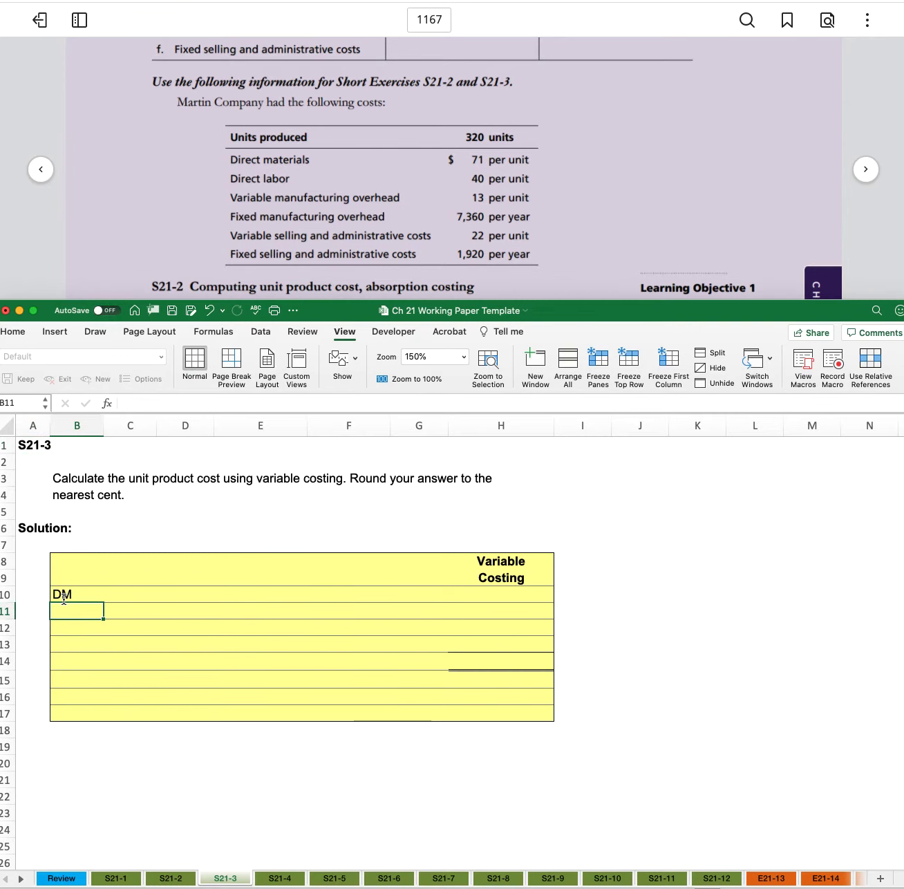
pyautogui.write('DL')
pyautogui.press('Return')
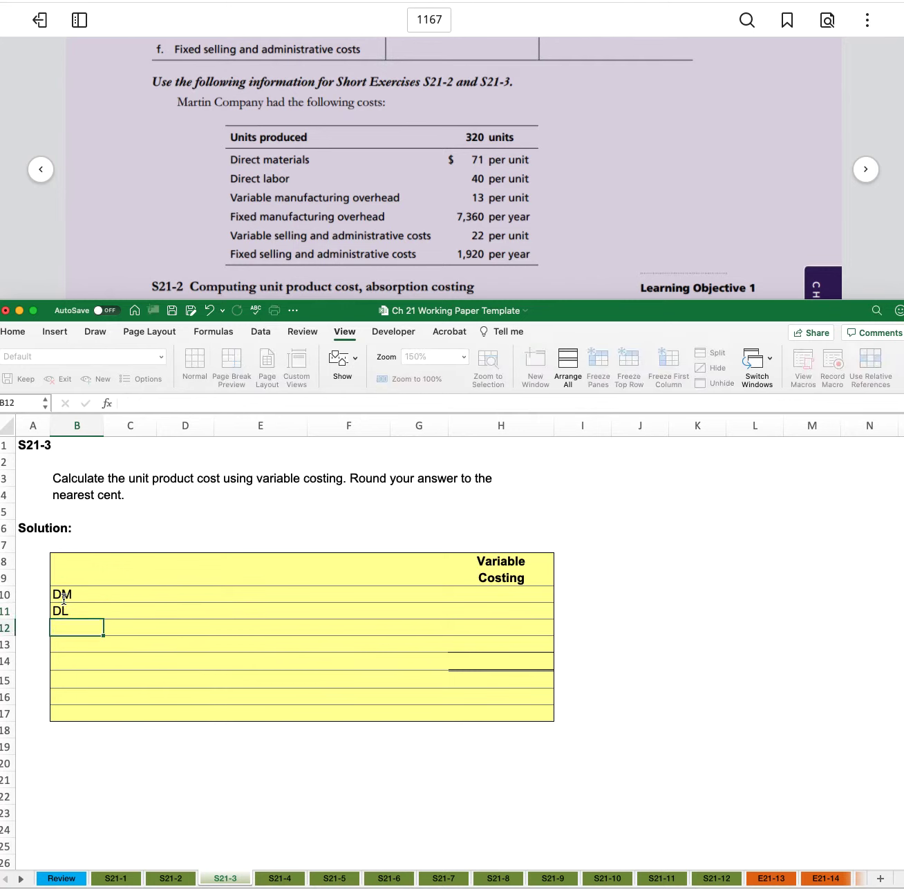
# - Add the VMOH and V S&A labels in B12 and B13
pyautogui.write('VMOH')
pyautogui.press('Return')
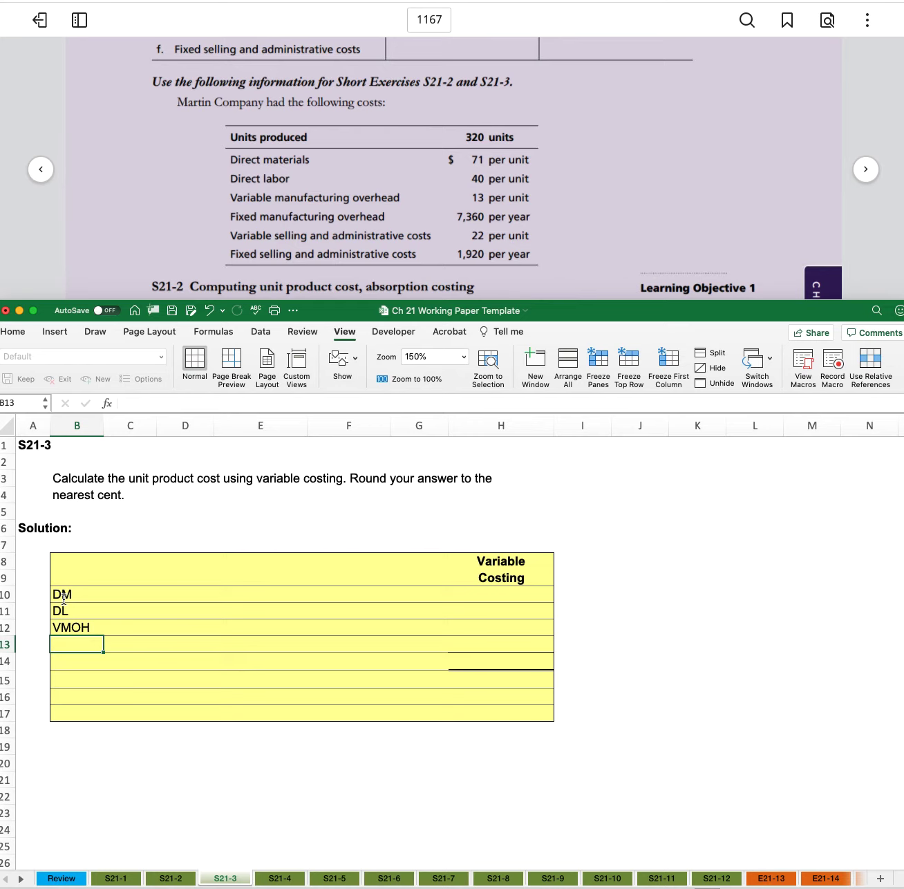
pyautogui.write('V S&A')
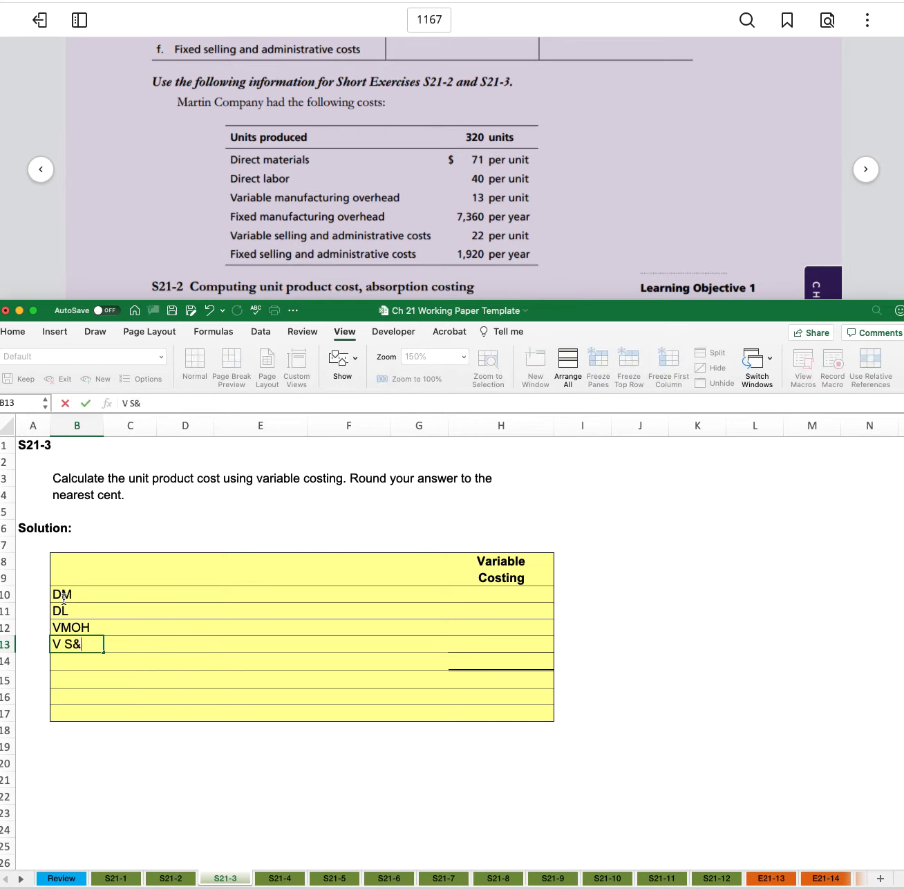
pyautogui.press('Return')
pyautogui.press('Up')
pyautogui.press('Right')
pyautogui.press('Right')
pyautogui.press('Right')
pyautogui.press('Right')
pyautogui.press('Right')
pyautogui.press('Right')
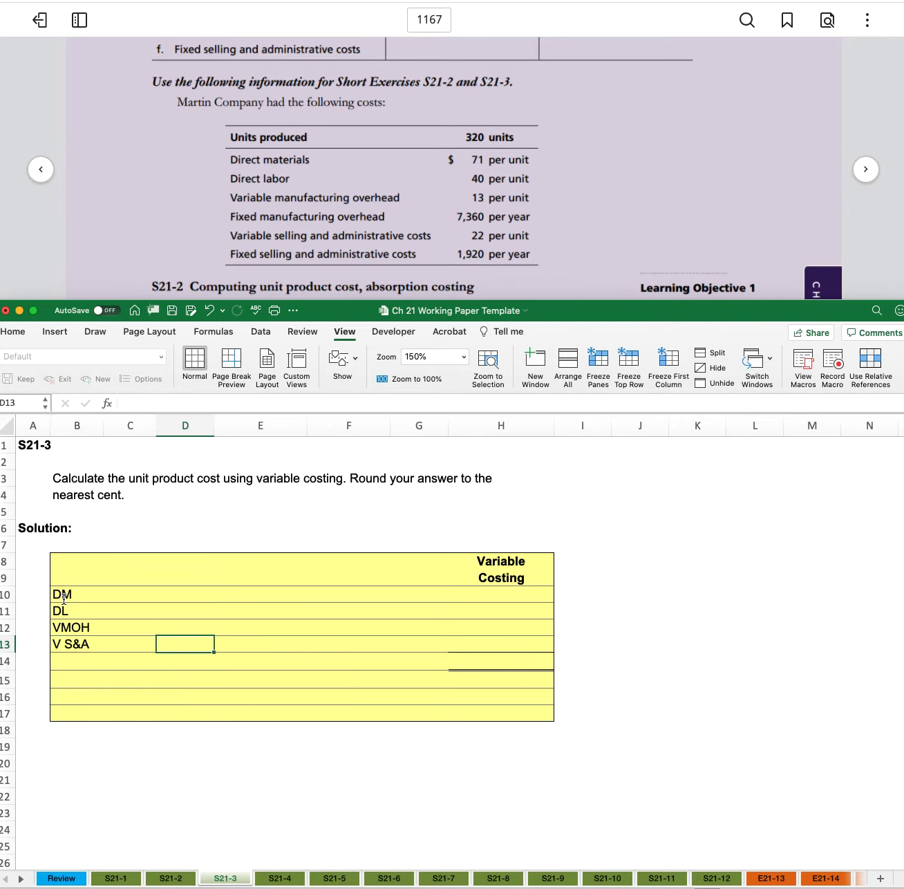
# - Enter 71, 40 and 13 in H10:H12 for DM, DL and VMOH
pyautogui.press('Up')
pyautogui.press('Up')
pyautogui.press('Up')
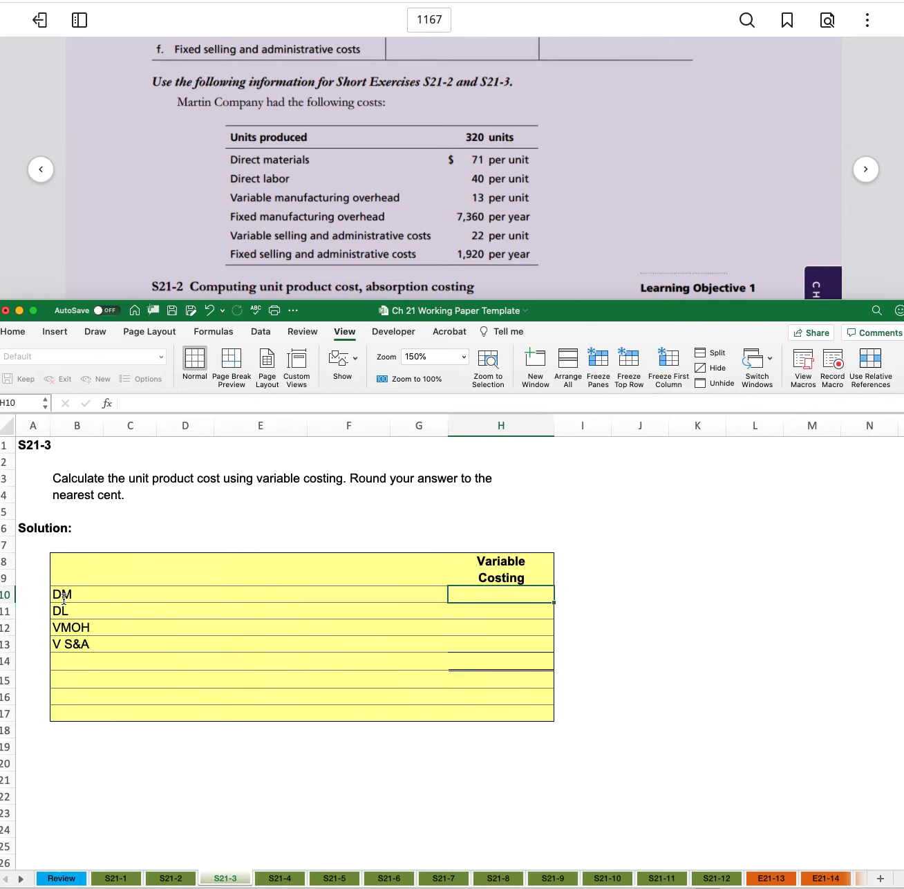
pyautogui.write('71')
pyautogui.press('Return')
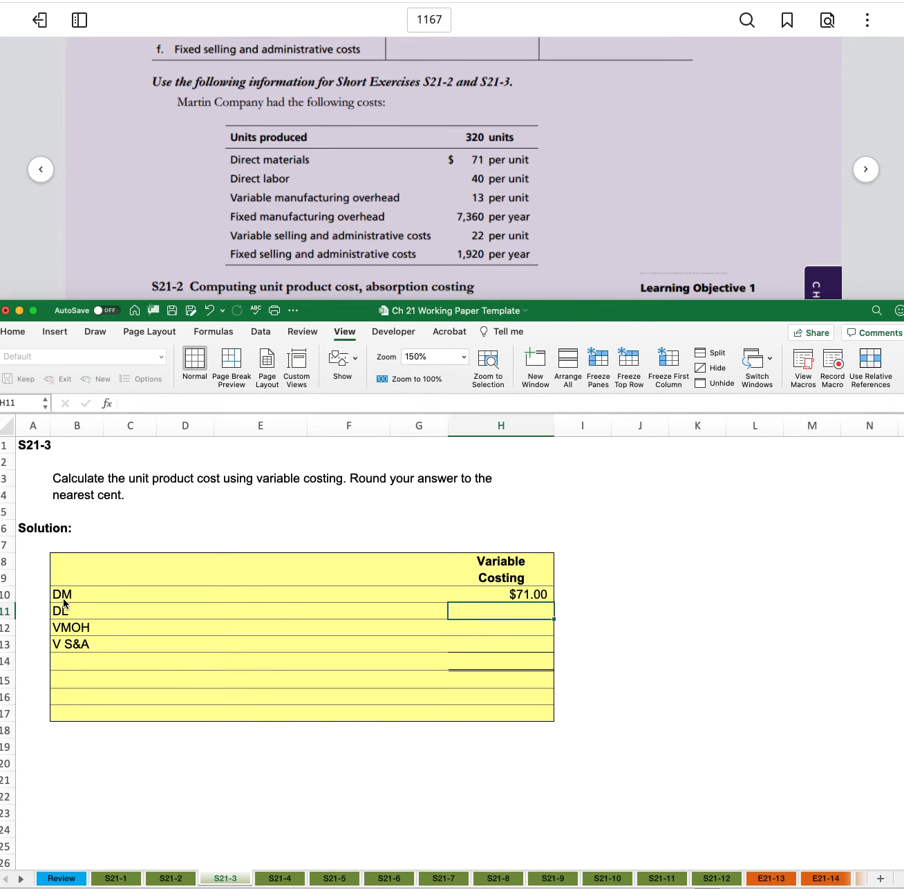
pyautogui.write('40')
pyautogui.press('Return')
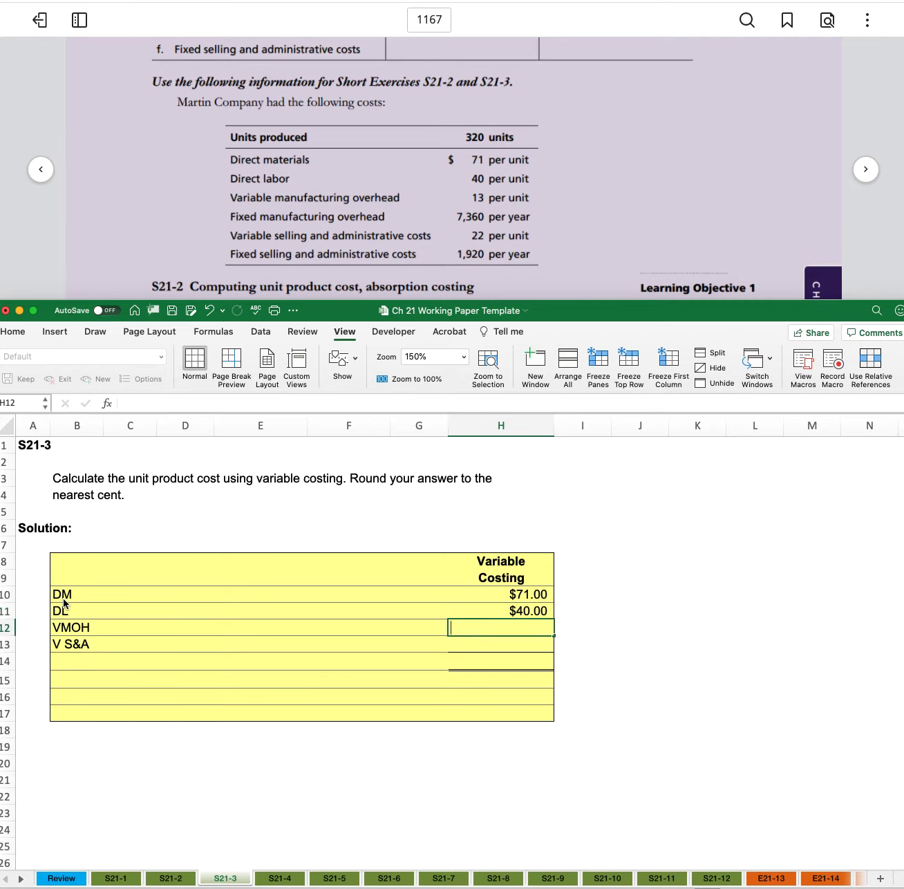
pyautogui.write('13')
pyautogui.press('Return')
pyautogui.press('Left')
pyautogui.press('Left')
pyautogui.press('Left')
pyautogui.press('Left')
pyautogui.press('Left')
pyautogui.press('Left')
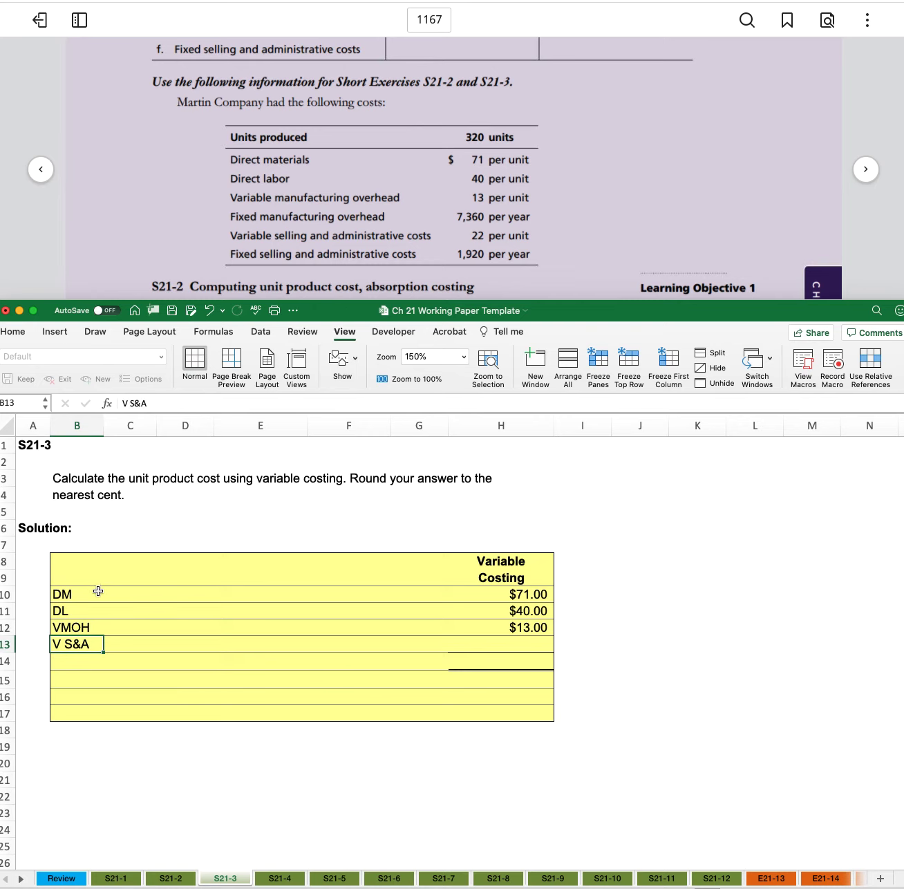
# - Clear the V S&A label from B13 and move to the total cell H14
pyautogui.press('Delete')
pyautogui.press('Up')
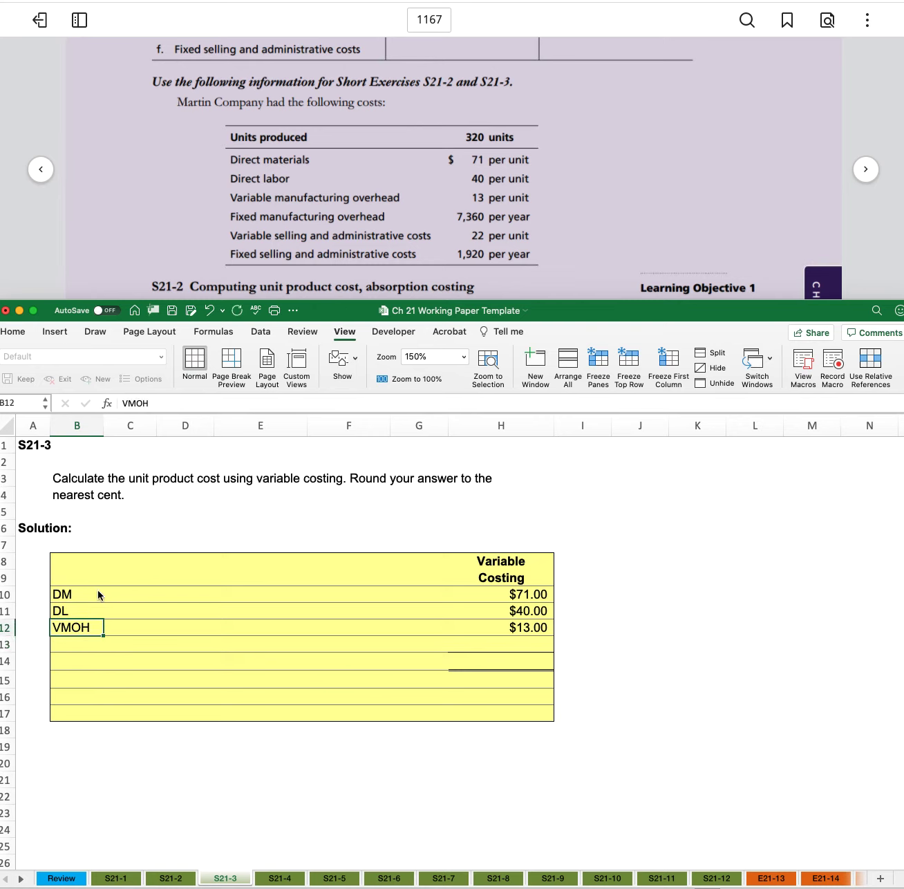
pyautogui.press('Right')
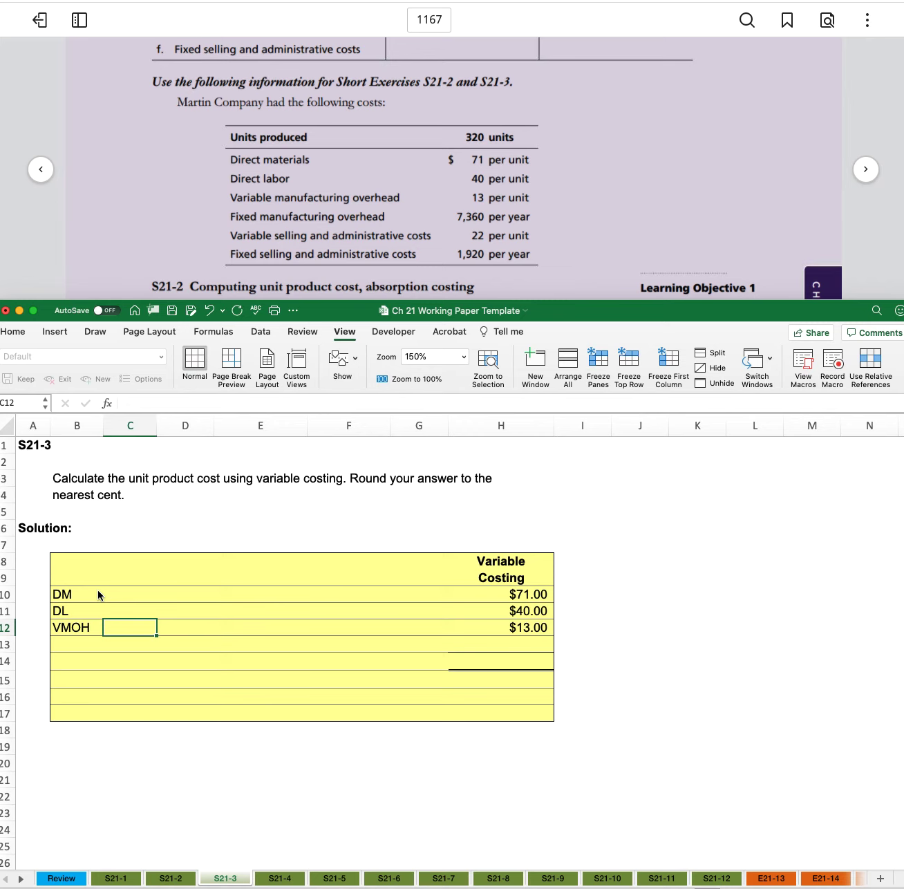
pyautogui.press('Right')
pyautogui.press('Right')
pyautogui.press('Right')
pyautogui.press('Right')
pyautogui.press('Right')
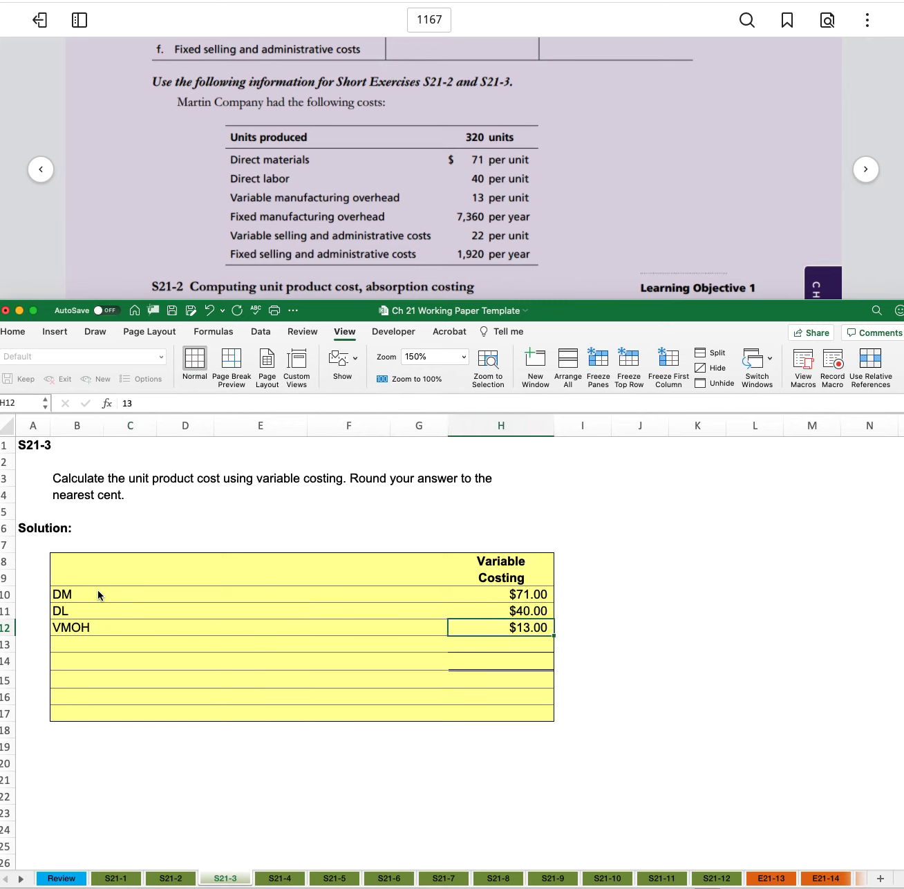
pyautogui.press('Down')
pyautogui.press('Down')
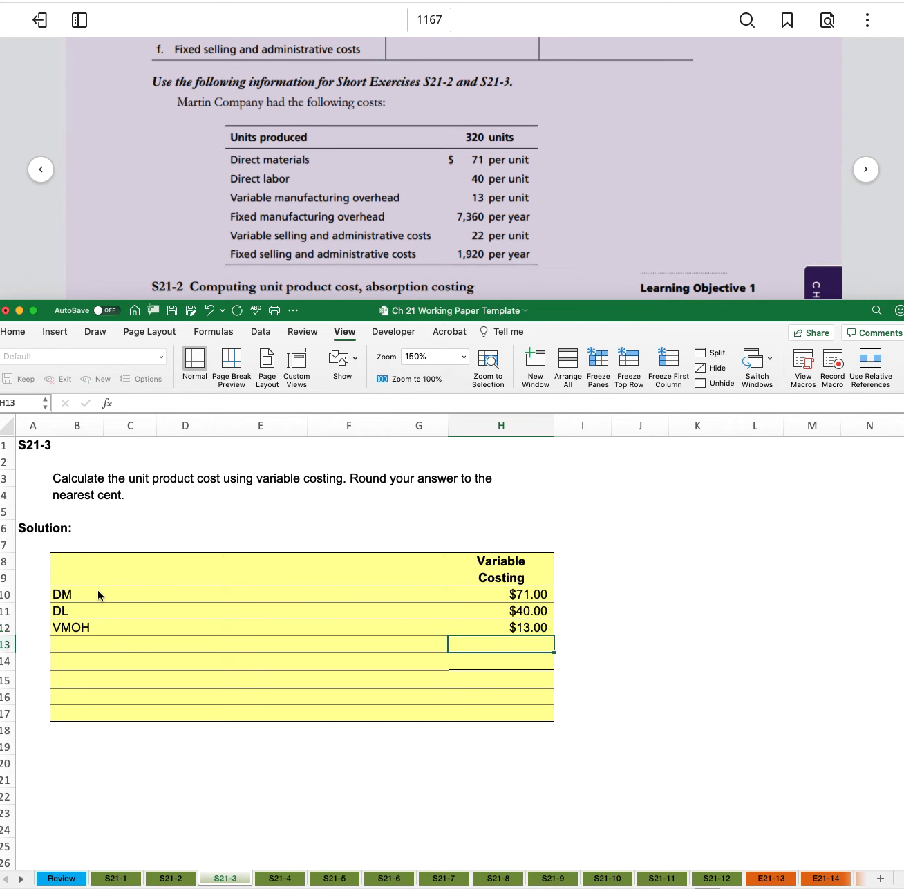
# - Sum H10:H12 in H14 for a $124.00 total
pyautogui.write('=sum(')
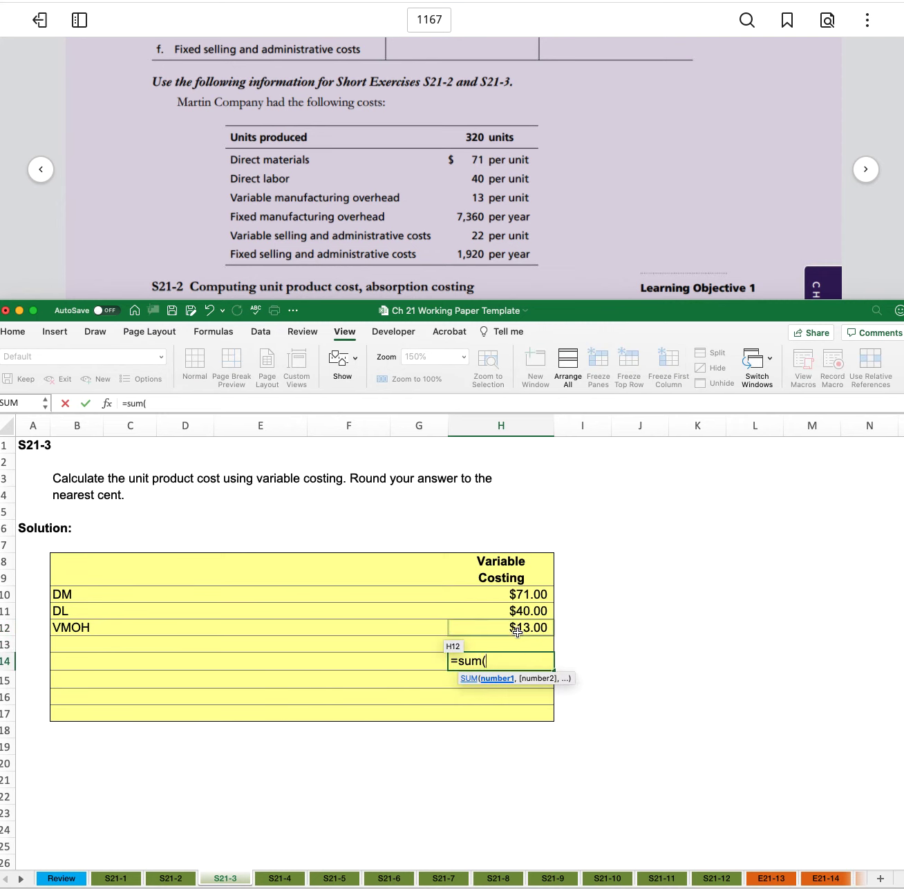
pyautogui.moveTo(512, 627); pyautogui.dragTo(523, 595)
pyautogui.press('Return')
# - Label the total row 'Total product cost per unit' in B14
pyautogui.press('Up')
pyautogui.press('Left')
pyautogui.press('Left')
pyautogui.press('Left')
pyautogui.press('Left')
pyautogui.press('Left')
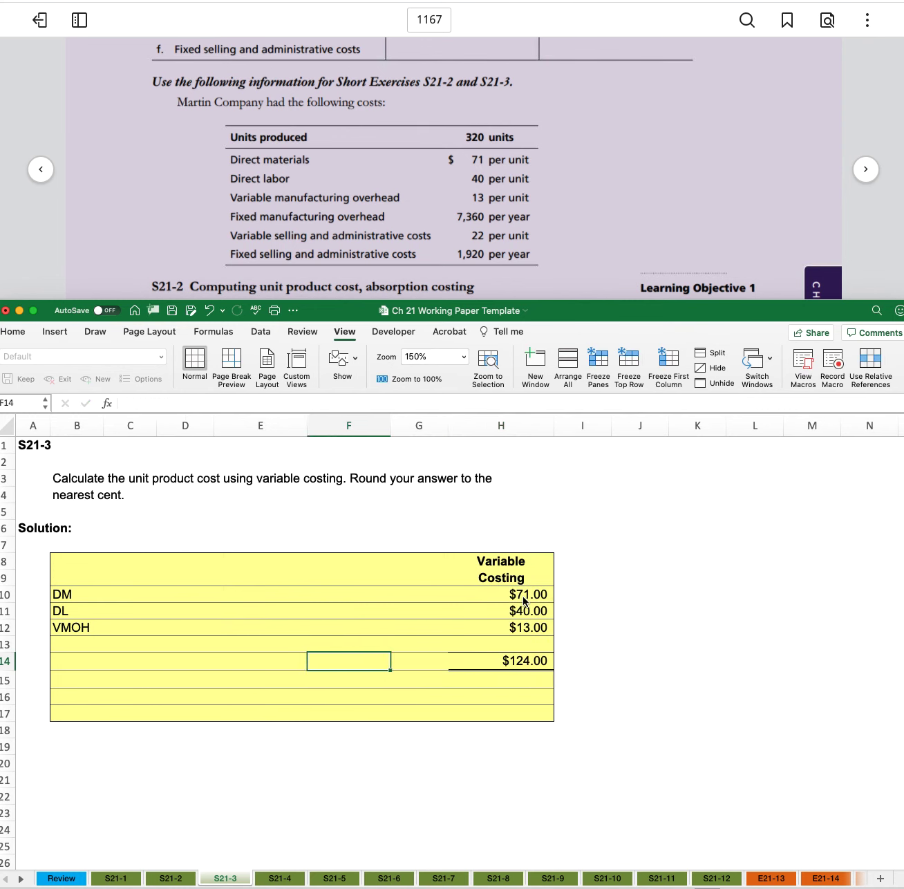
pyautogui.press('Left')
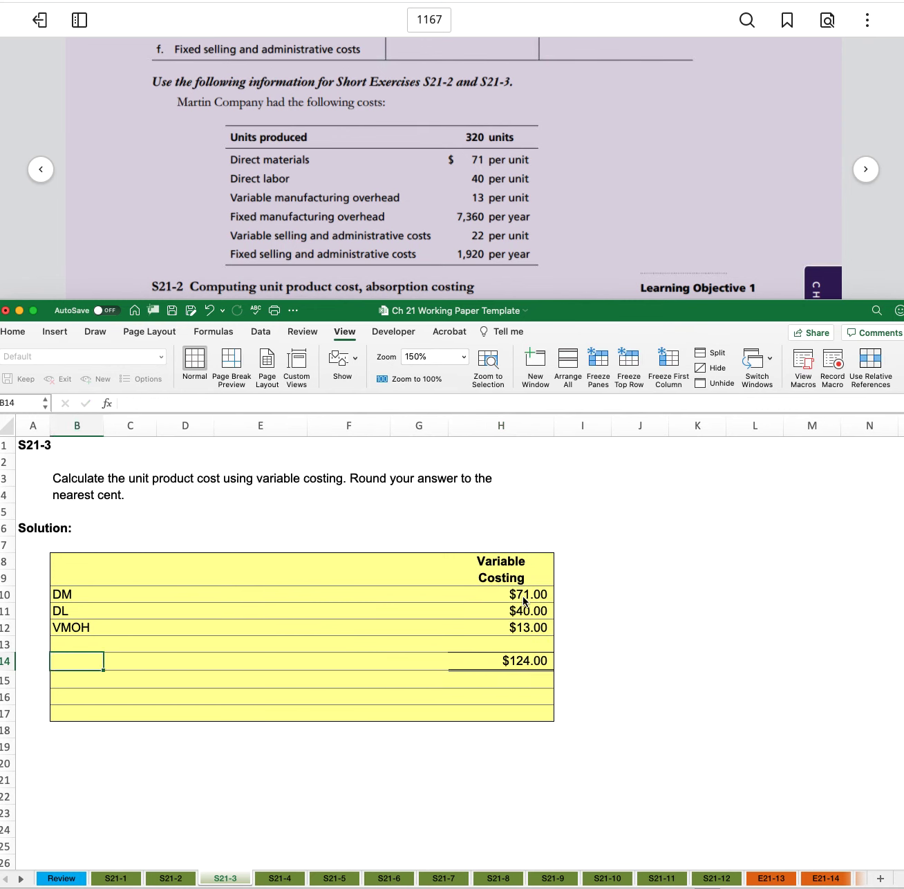
pyautogui.write('Total product cost per unit')
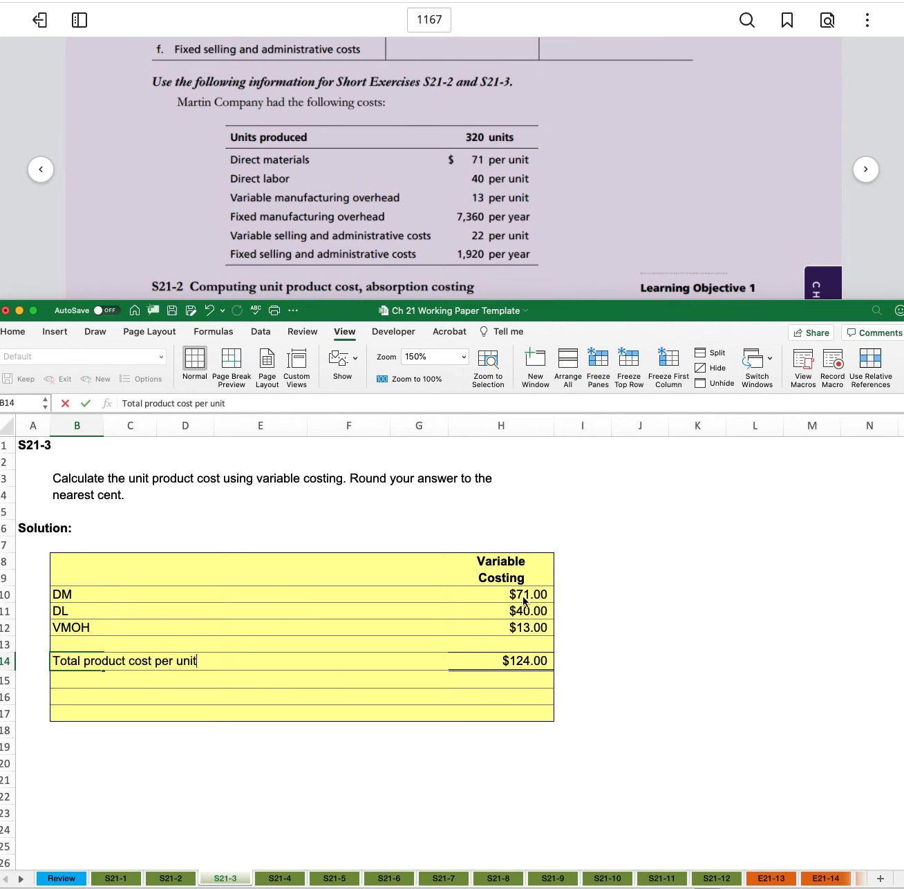
pyautogui.press('Return')
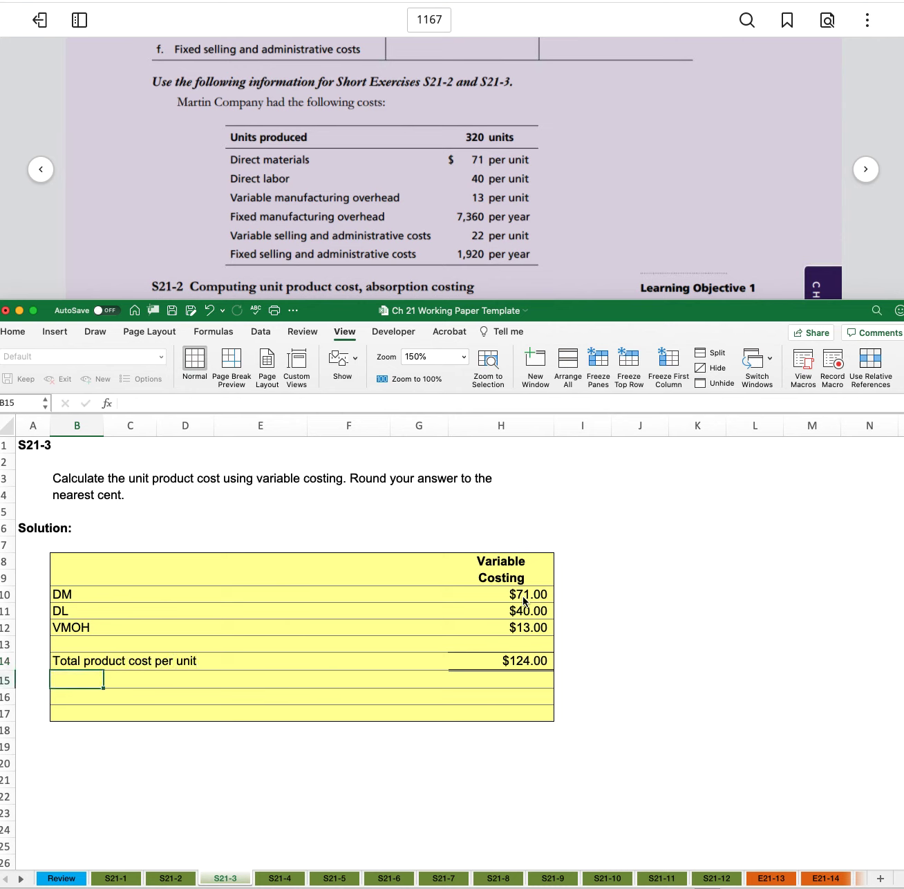